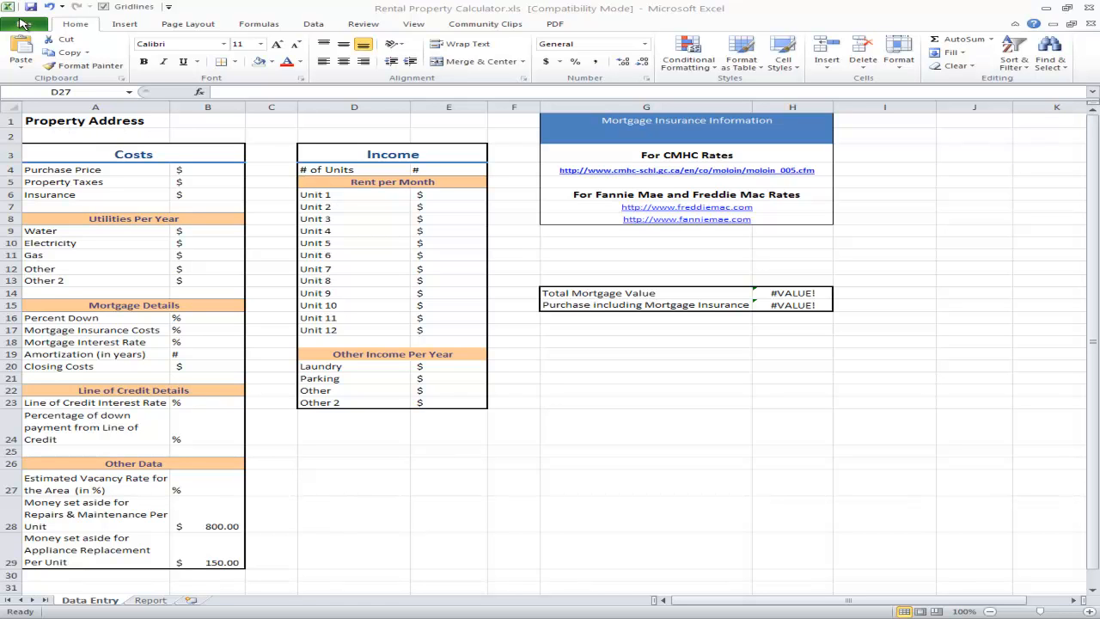
Step: Save a copy of the rental calculator workbook under the property's street address as file name, continuing past the compatibility check
left_click(24, 23)
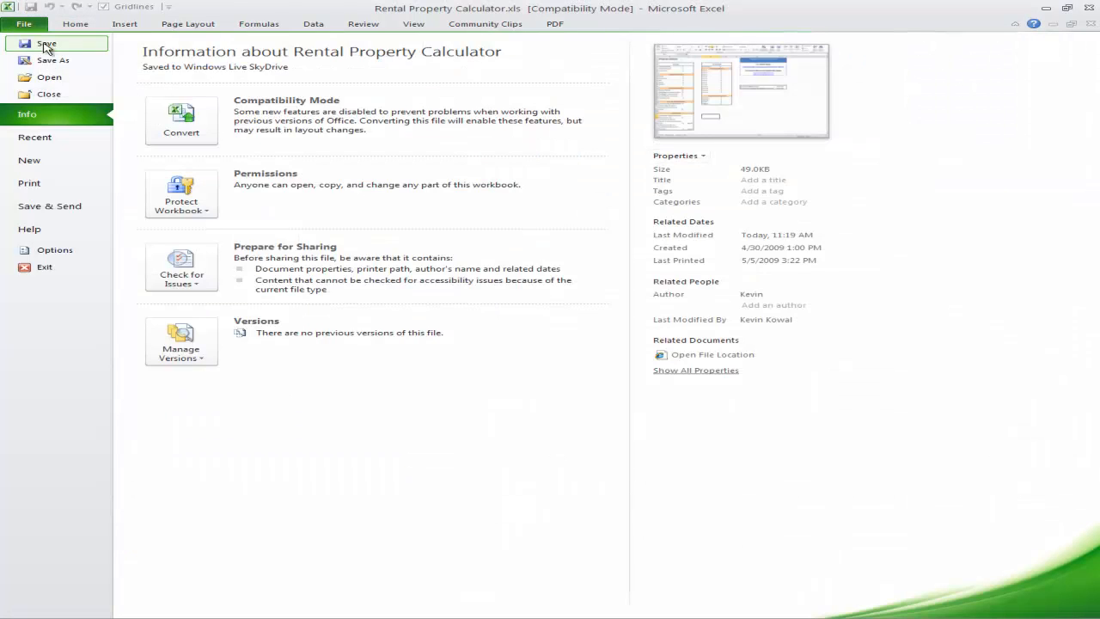
left_click(49, 59)
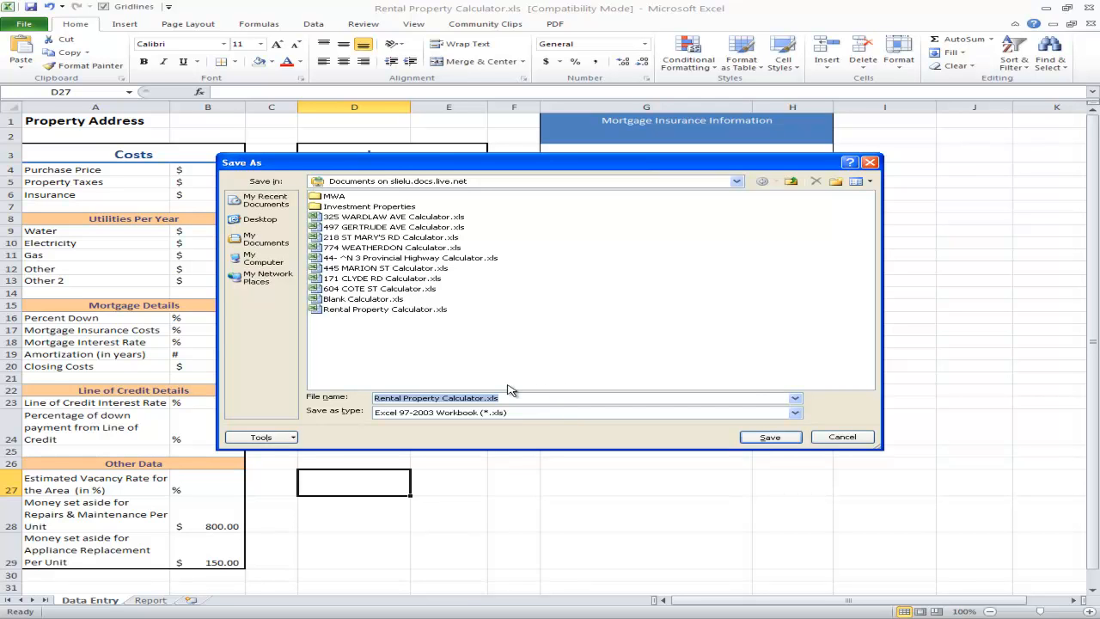
type("123 ")
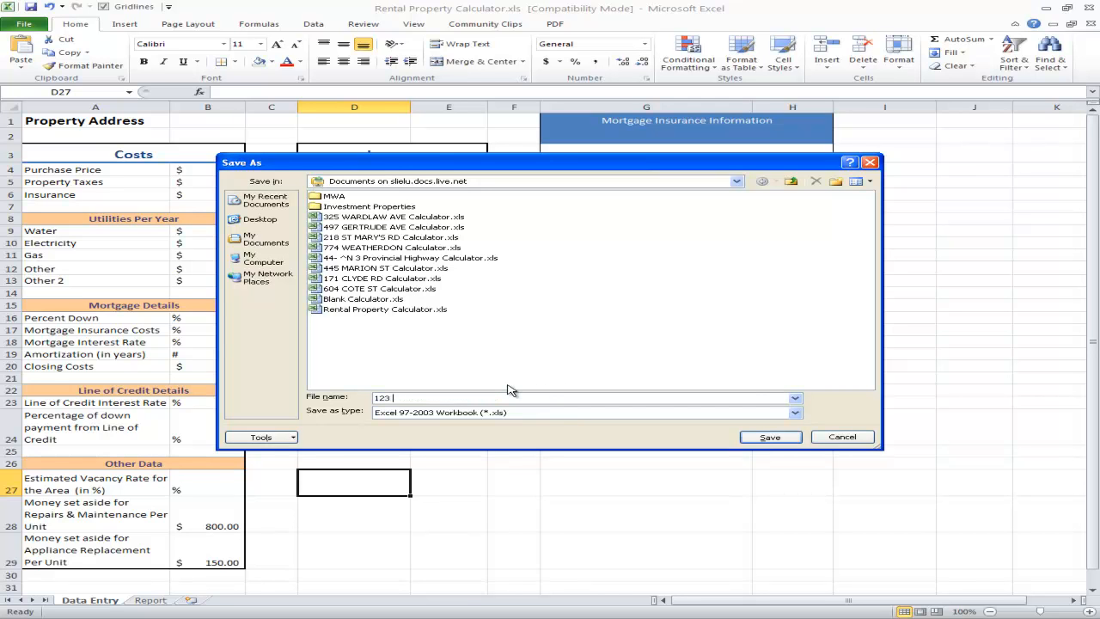
type("Main St")
key("Return")
left_click(619, 398)
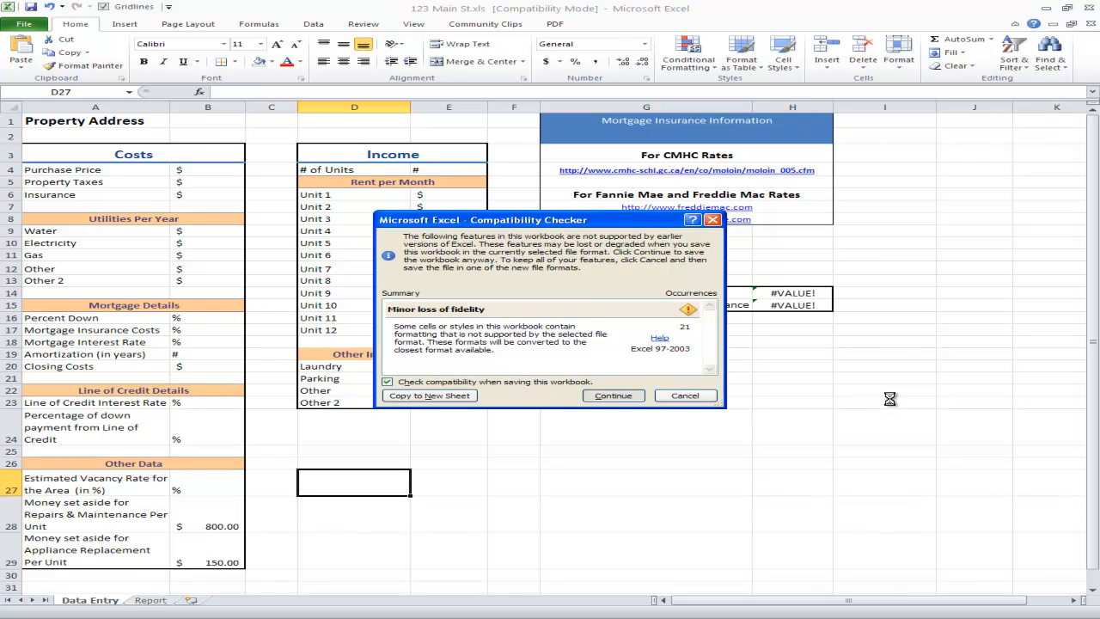
Step: Replace the Property Address heading in cell A1 with the property's street address
left_click(49, 123)
type("1")
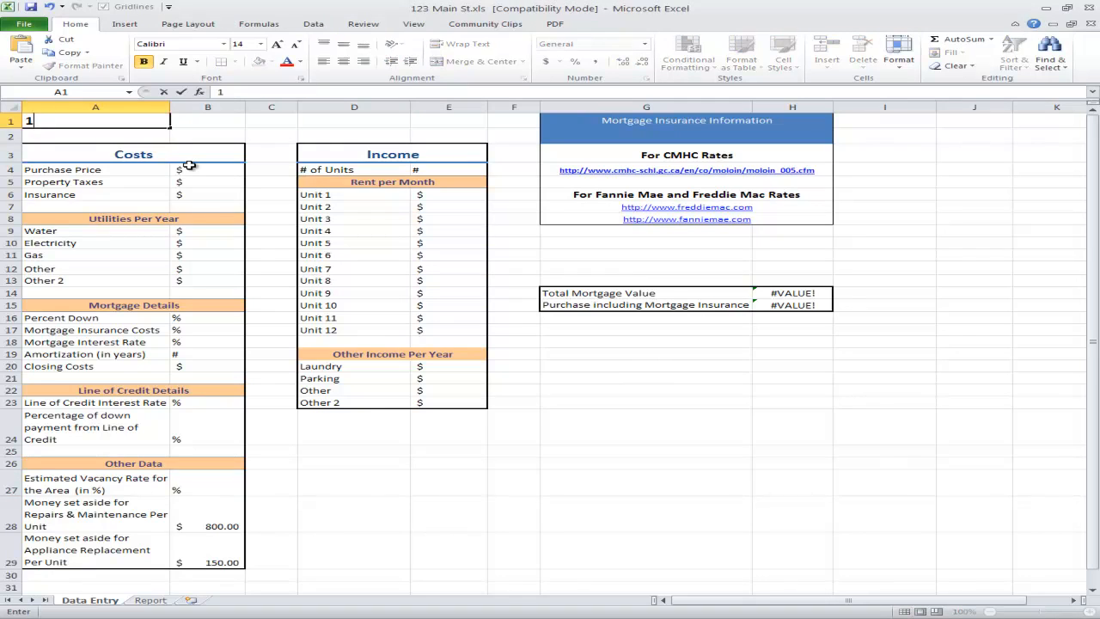
type("23 Main St")
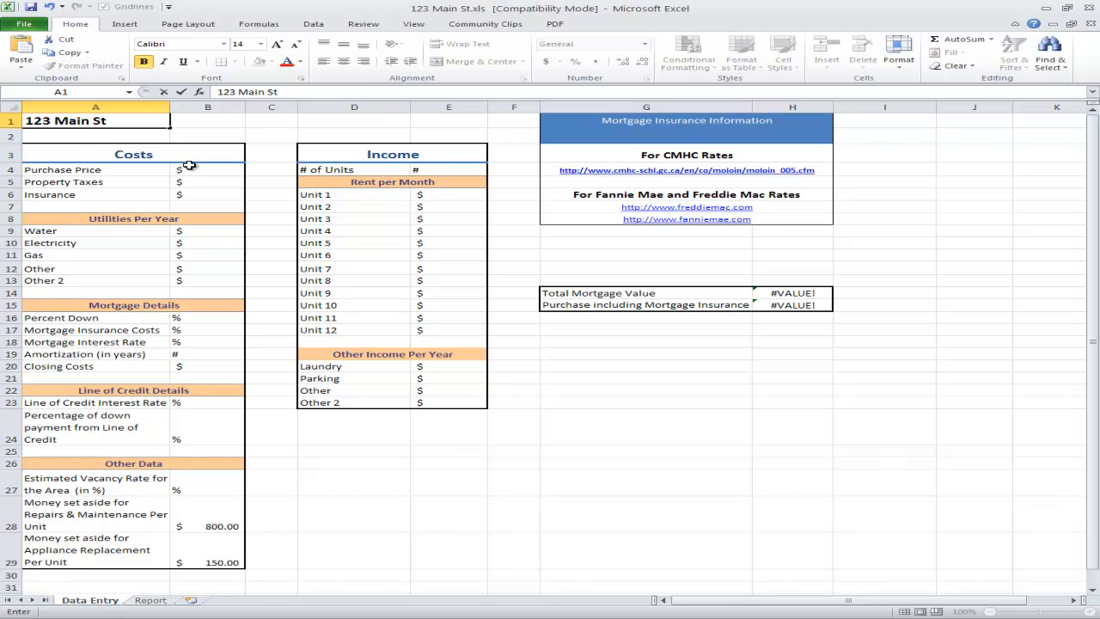
key("Return")
Step: Under Costs, enter a purchase price of 200000, property taxes of 2400 and insurance of 1000
left_click(201, 172)
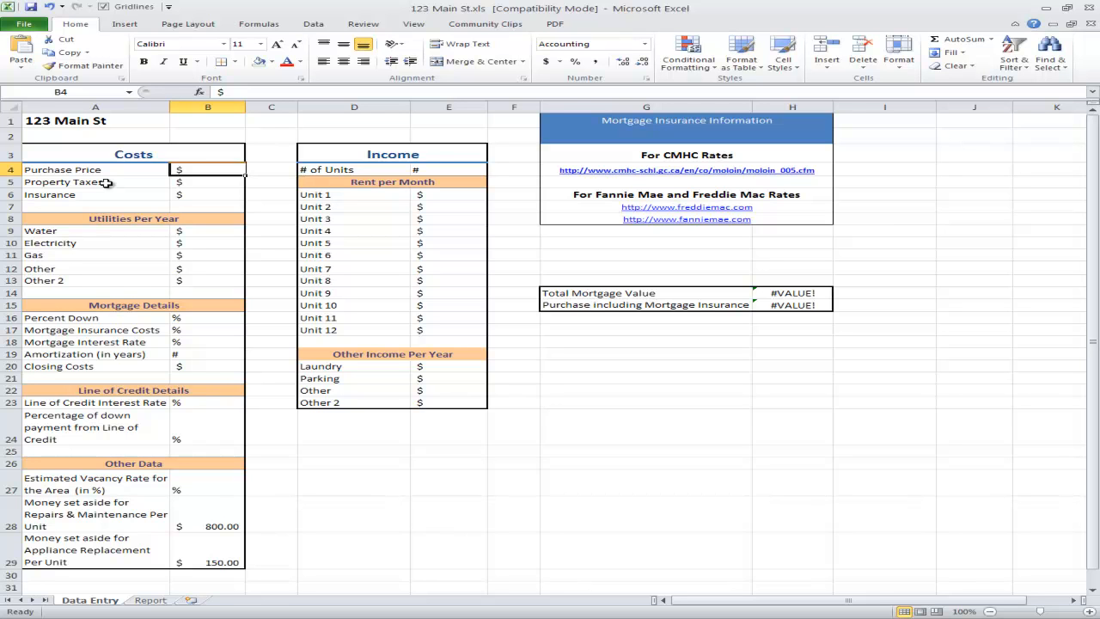
type("200000")
key("Return")
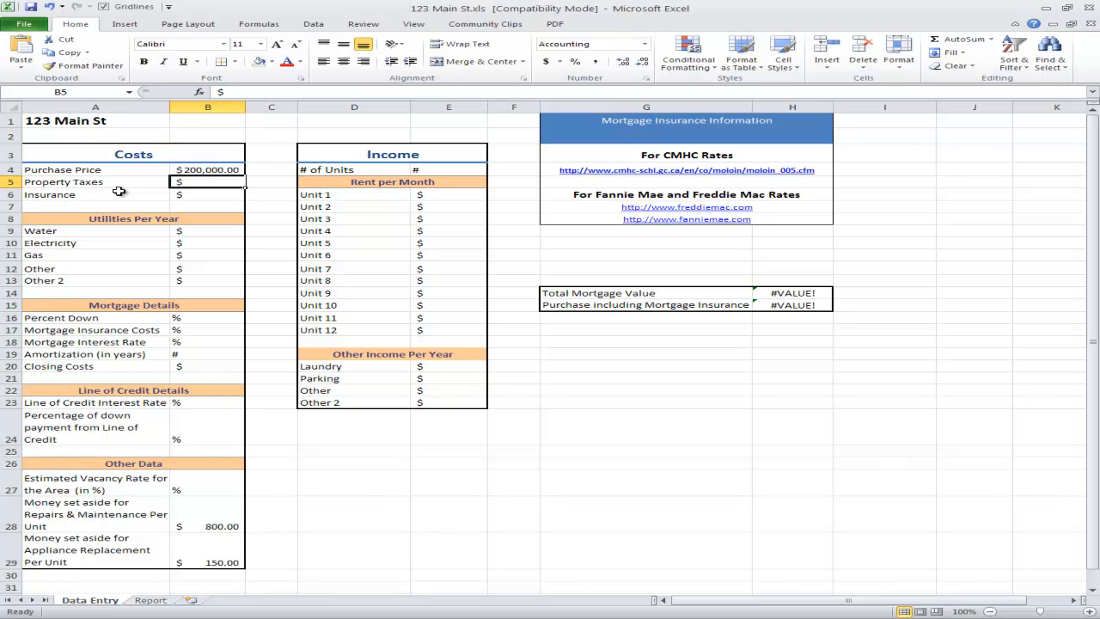
type("2,4")
type("00")
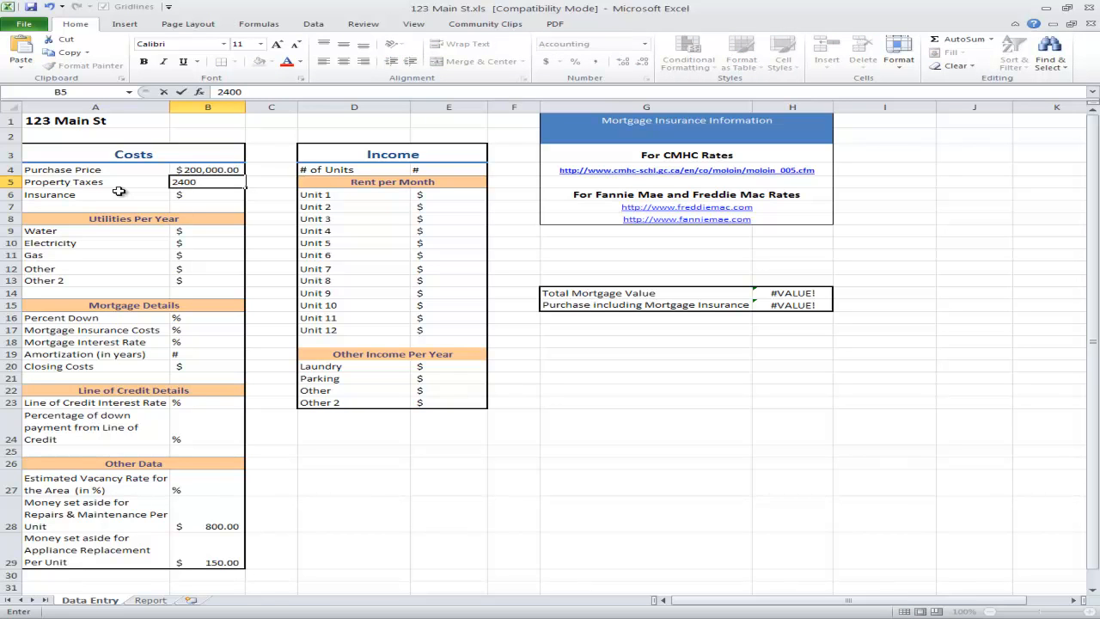
key("Return")
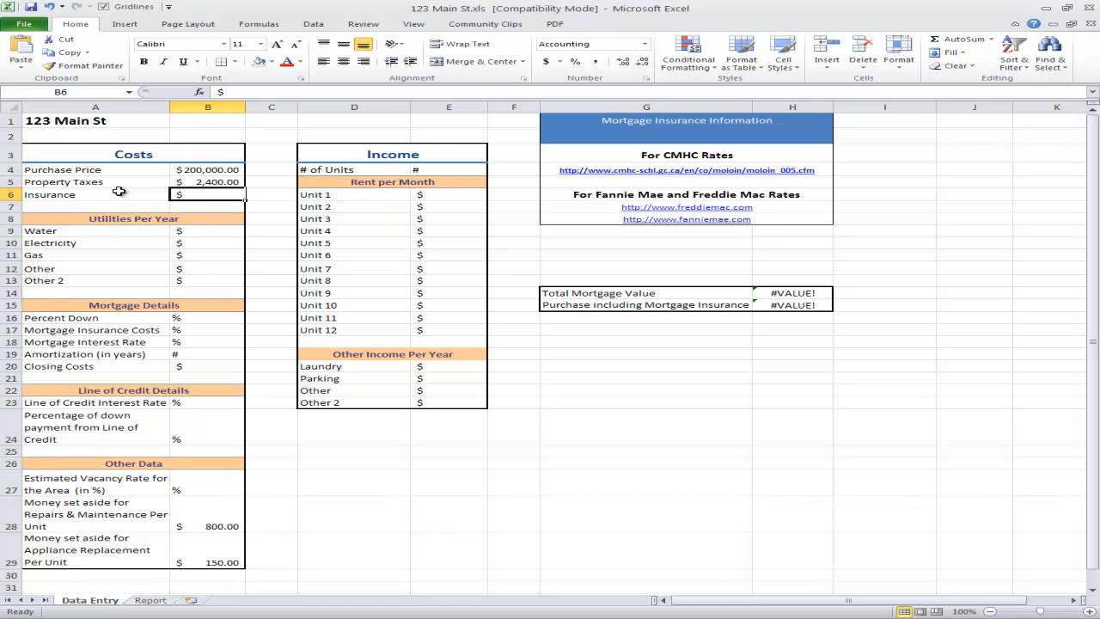
type("1000")
key("Return")
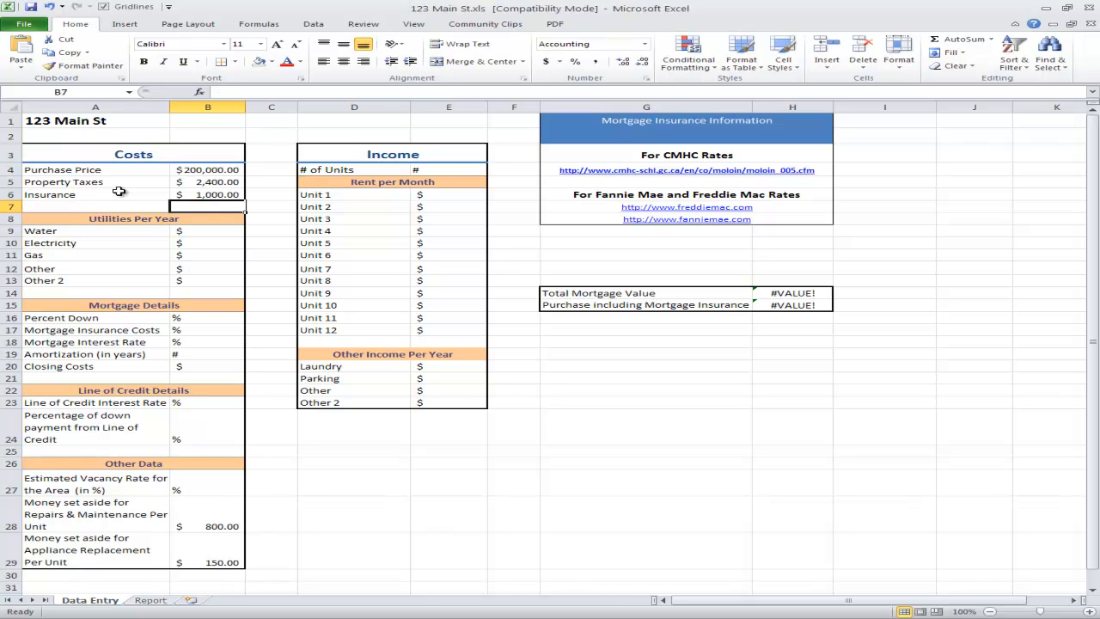
Step: Under Utilities Per Year, enter 420 for water, 550 for electricity and 600 for gas, skipping the Other row
left_click(206, 233)
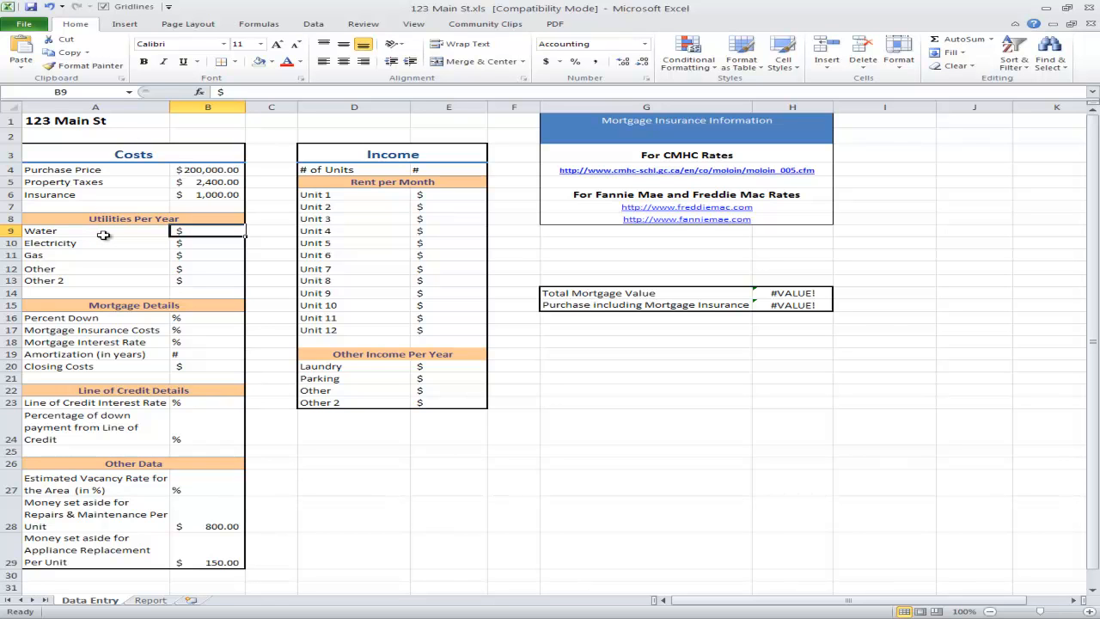
type("420")
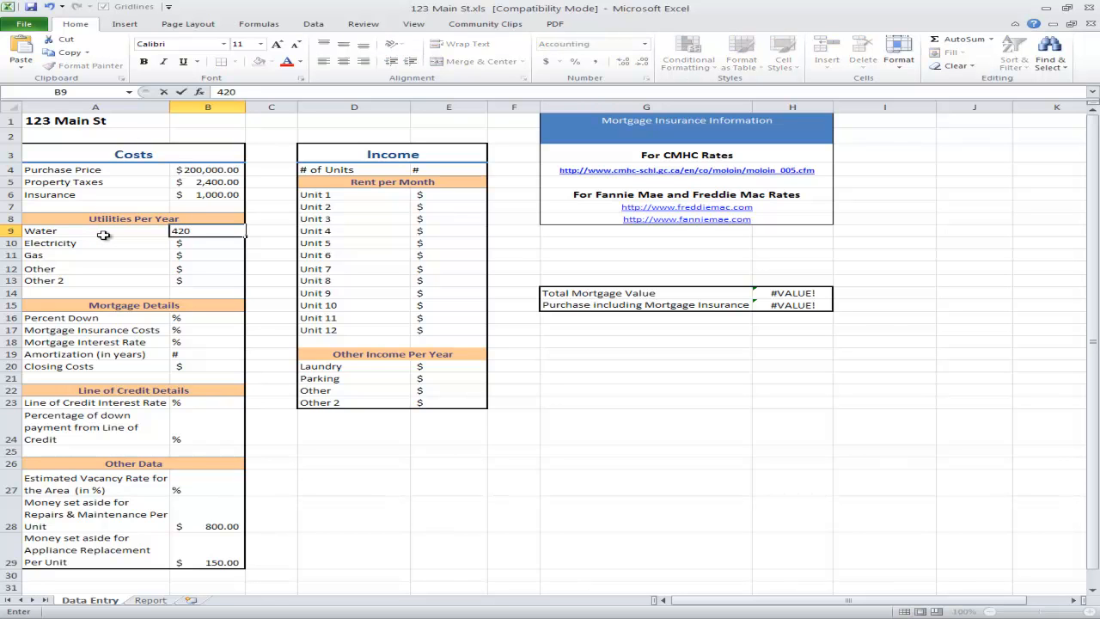
key("Return")
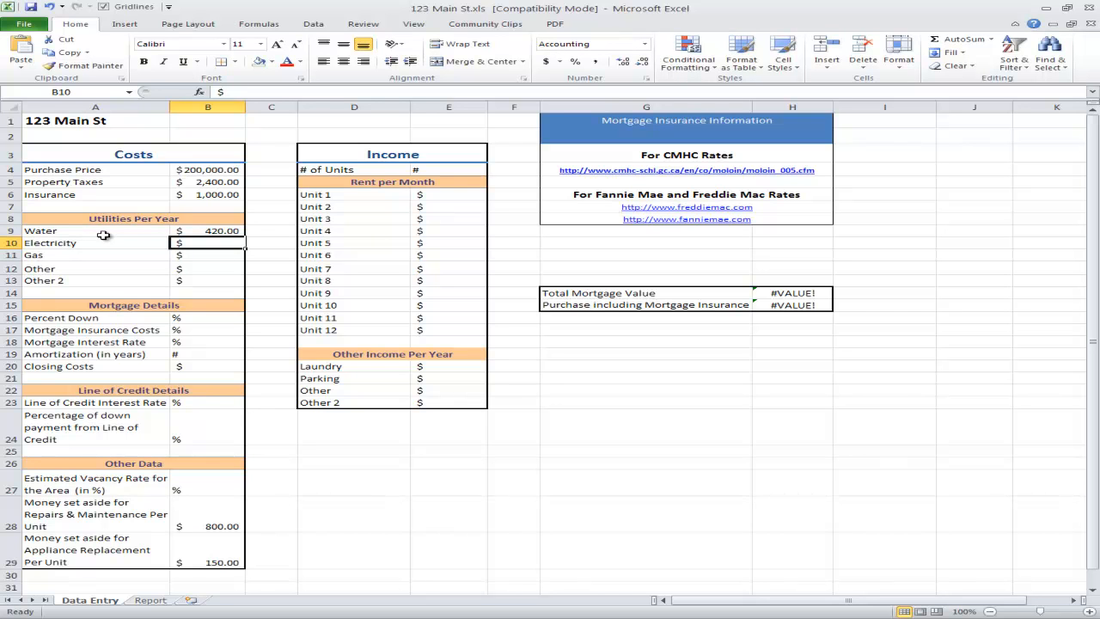
type("550")
key("Return")
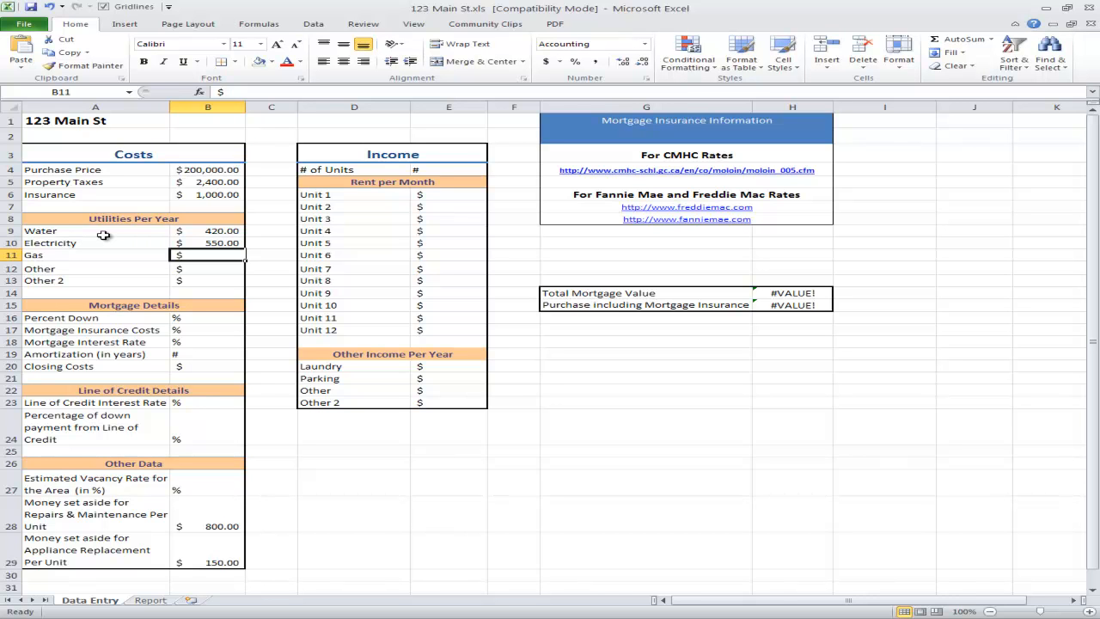
type("600")
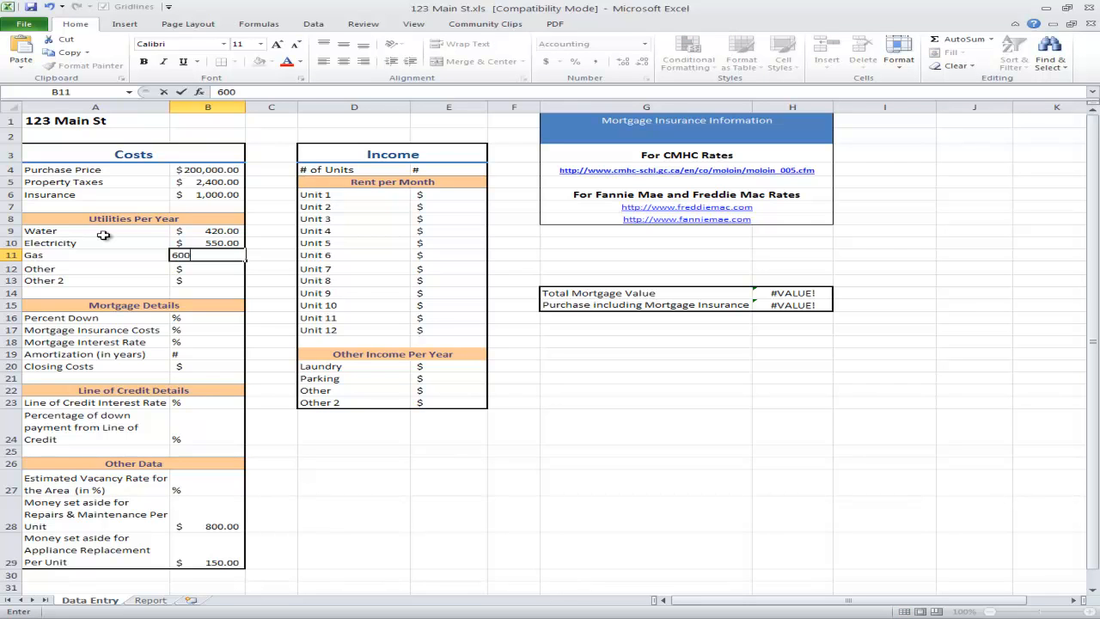
key("Return")
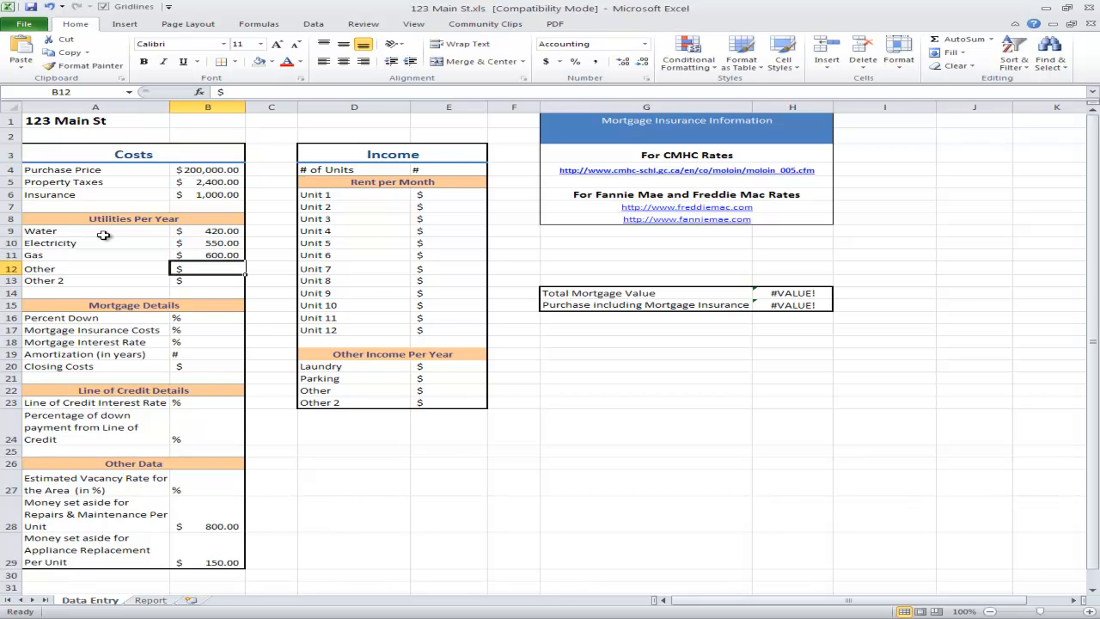
key("Return")
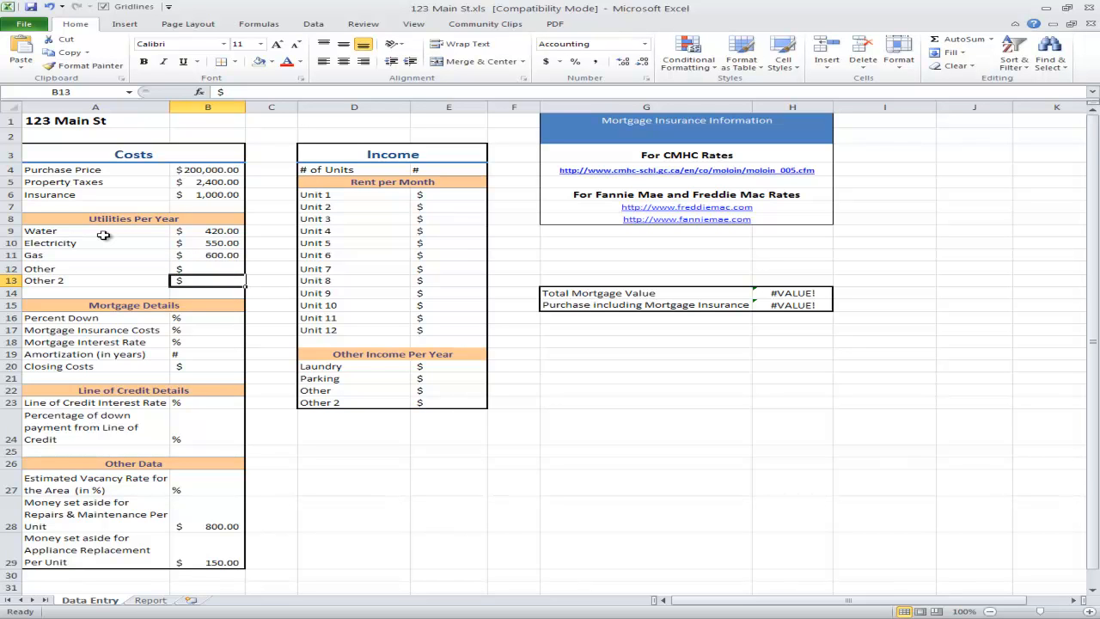
Step: Under Mortgage Details, set Percent Down to 10% and Mortgage Insurance Costs to 3.5%
key("Down")
key("Down")
key("Down")
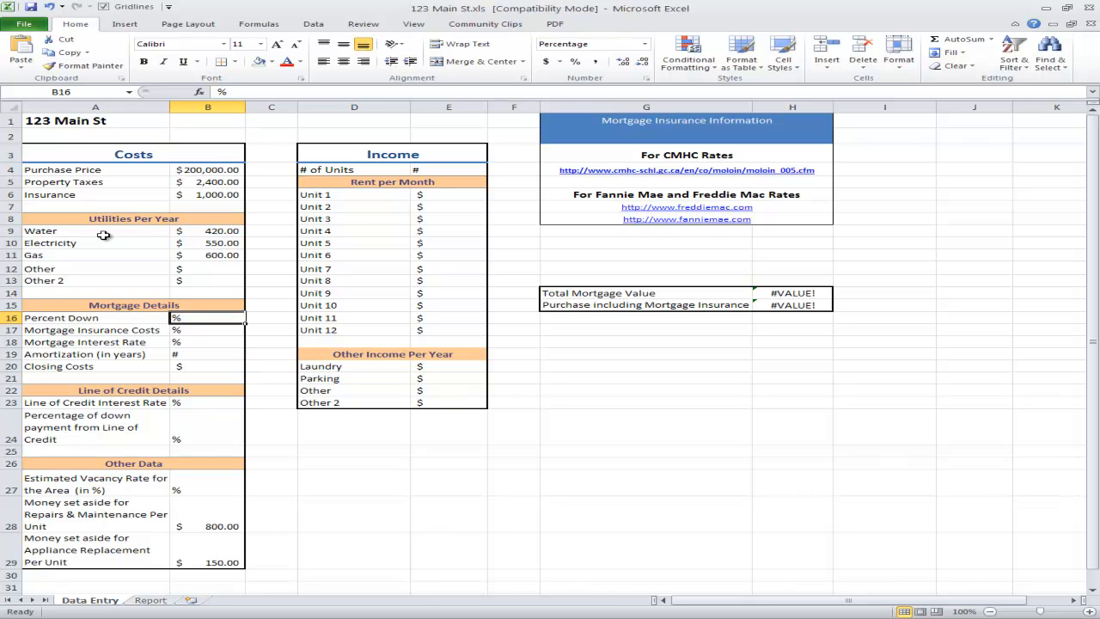
type("10")
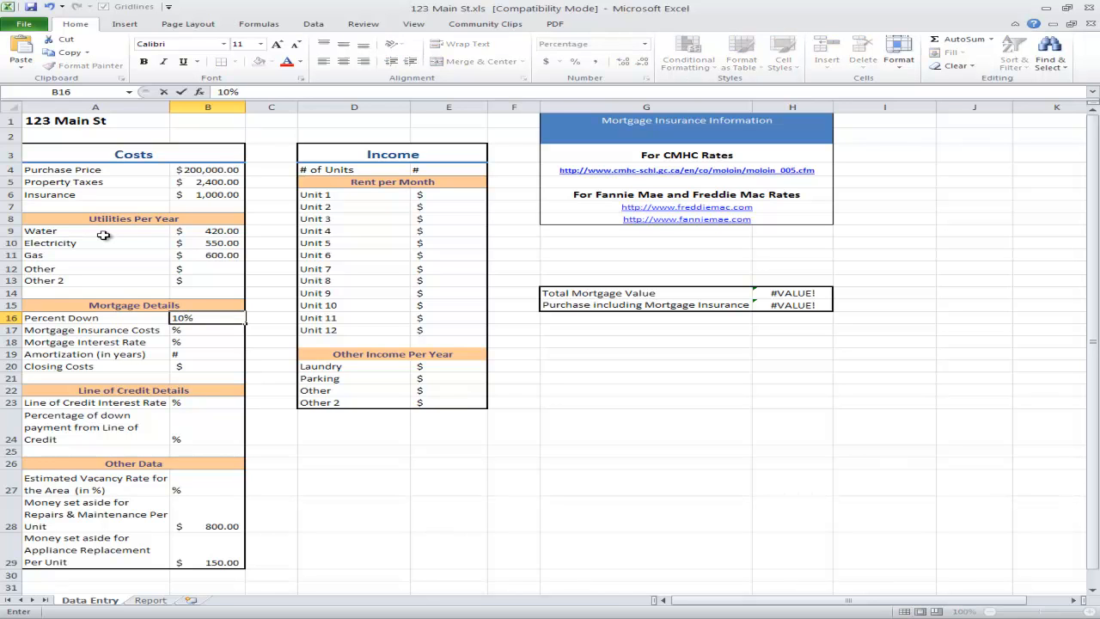
key("Return")
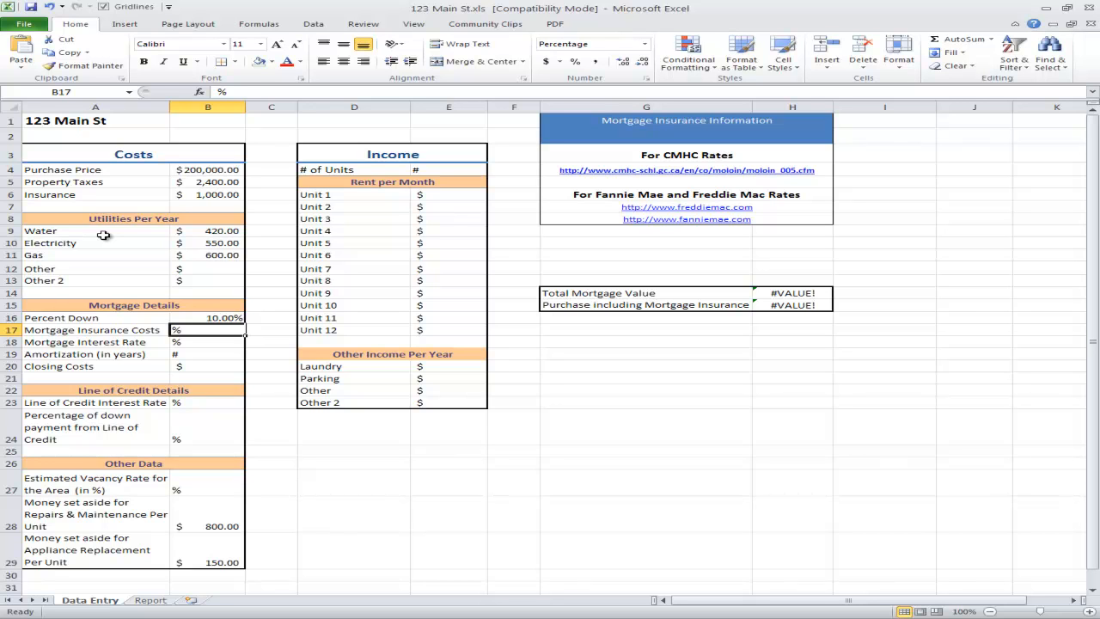
type("3.5")
key("Return")
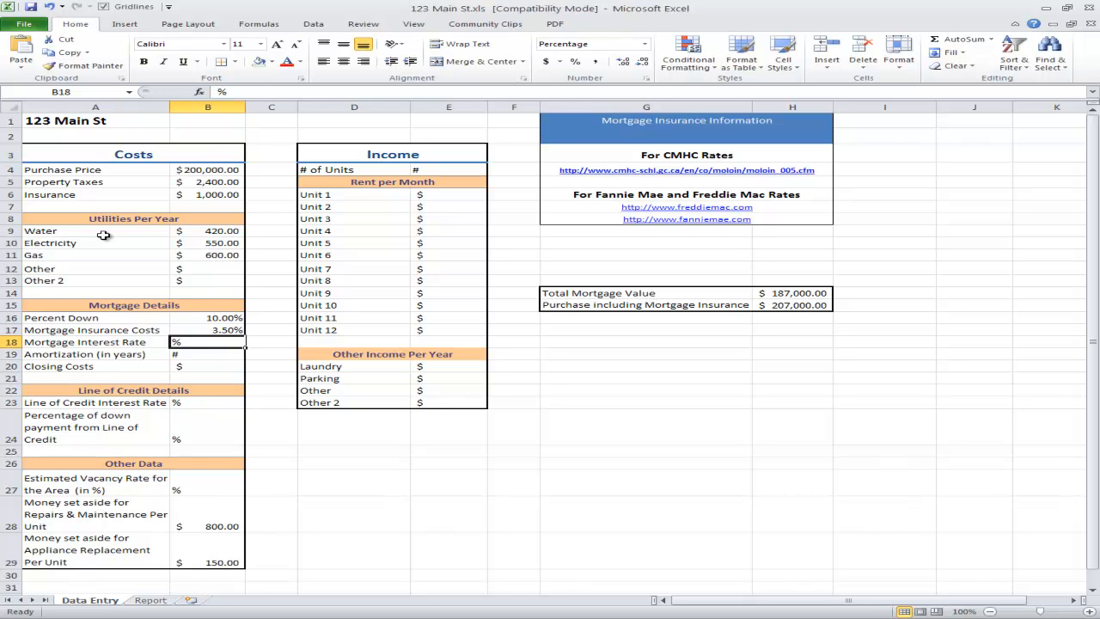
Step: Set the mortgage interest rate to 4%, the amortization to 25 years and the closing costs to 3500
type("4")
key("Return")
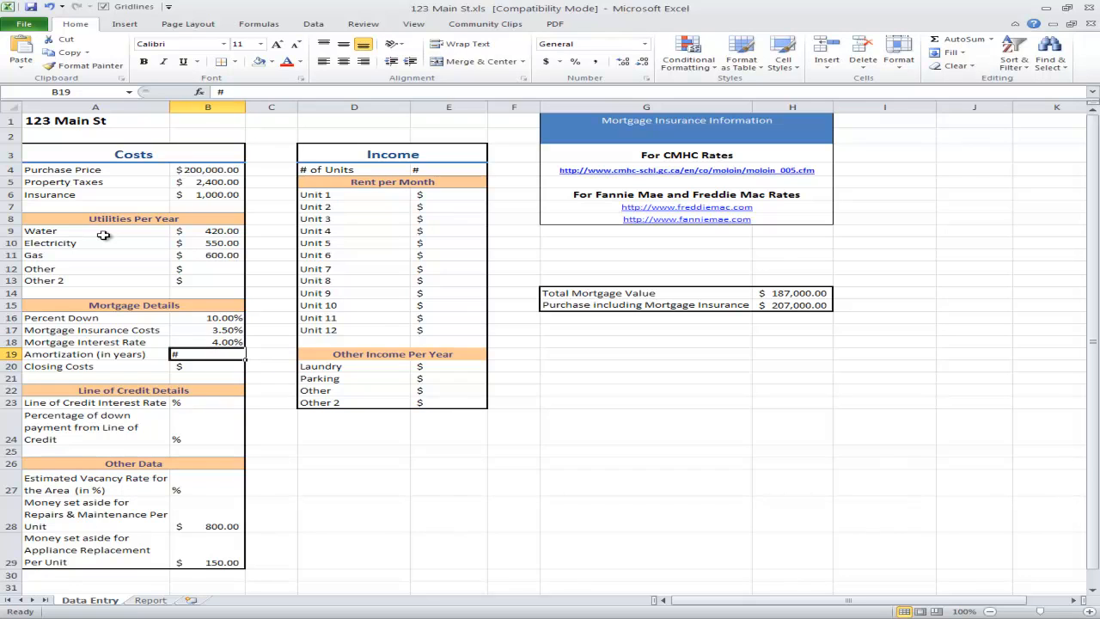
type("25")
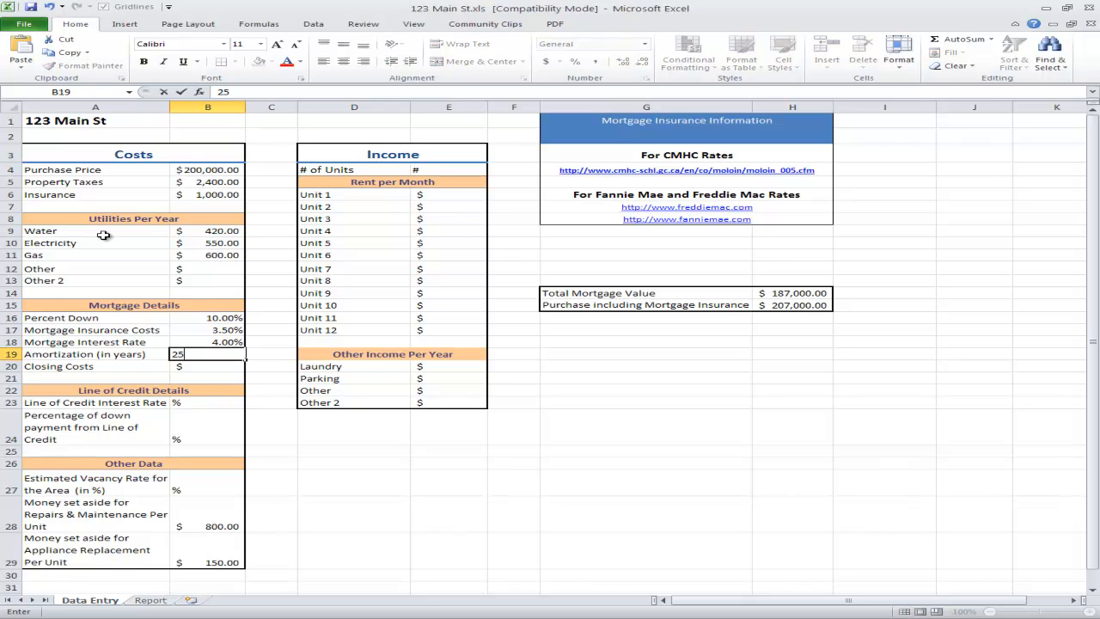
key("Return")
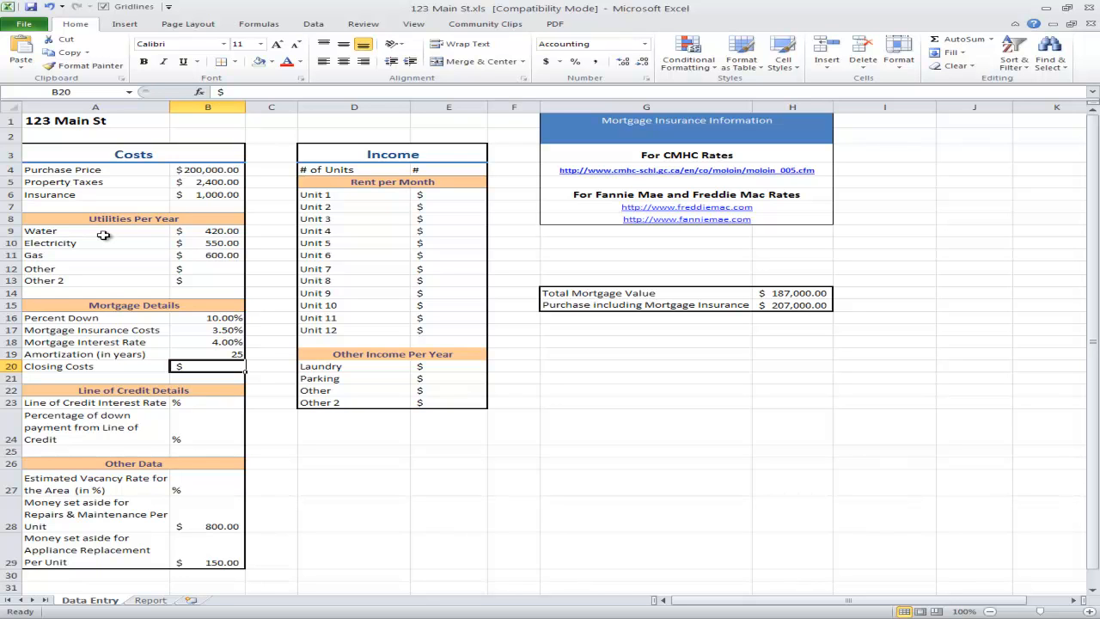
type("3500")
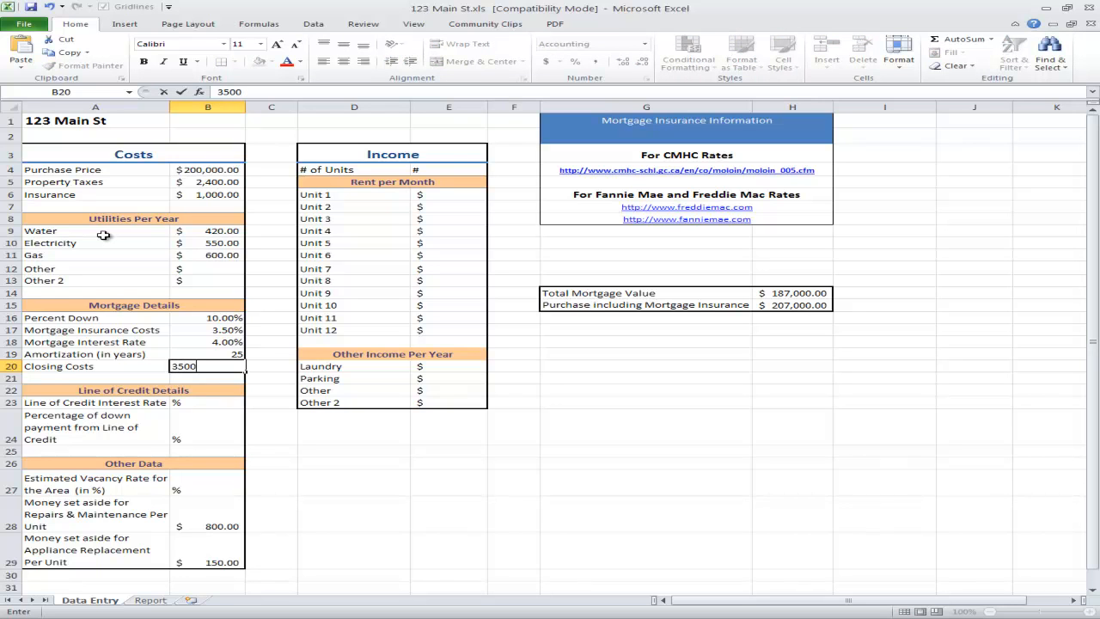
key("Return")
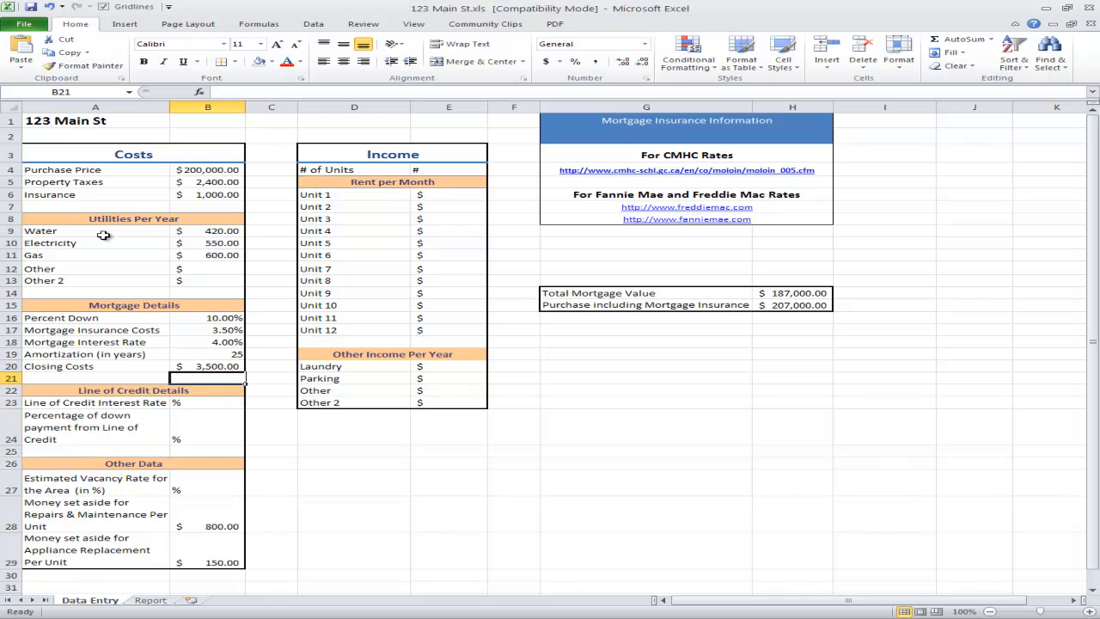
Step: Under Line of Credit Details, enter a 5.5% interest rate and 50% of the down payment from the line of credit
key("Return")
key("Return")
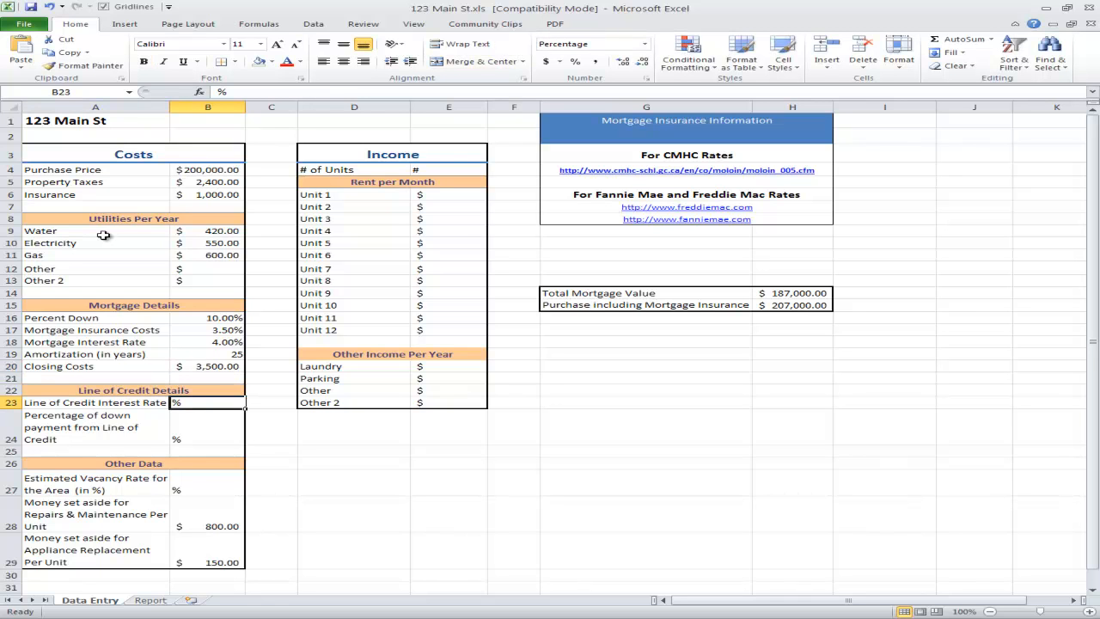
key("Up")
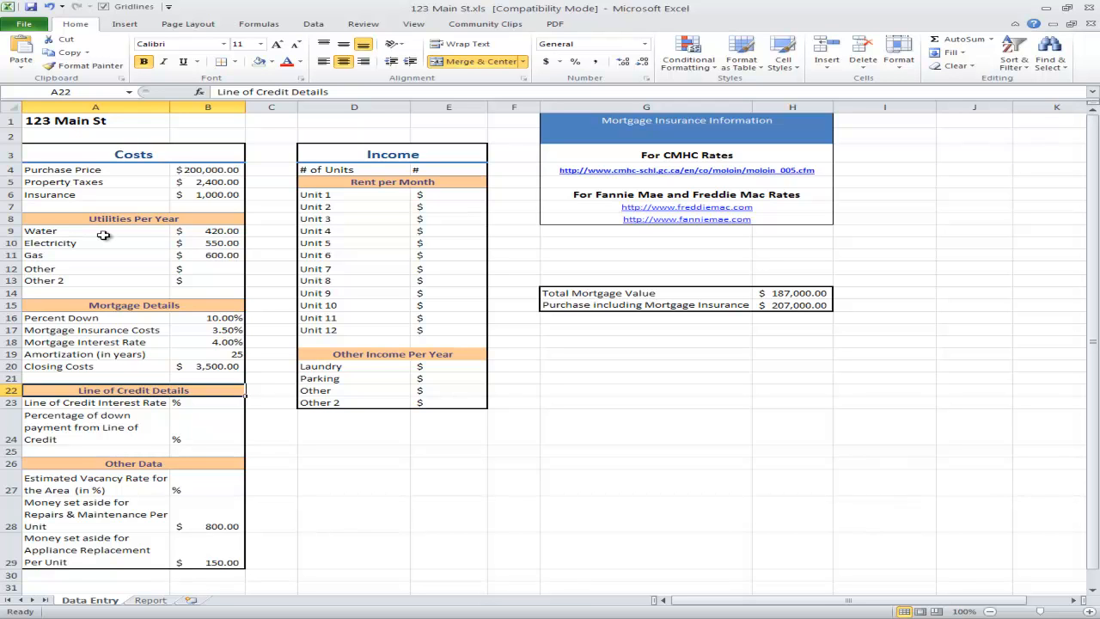
key("Down")
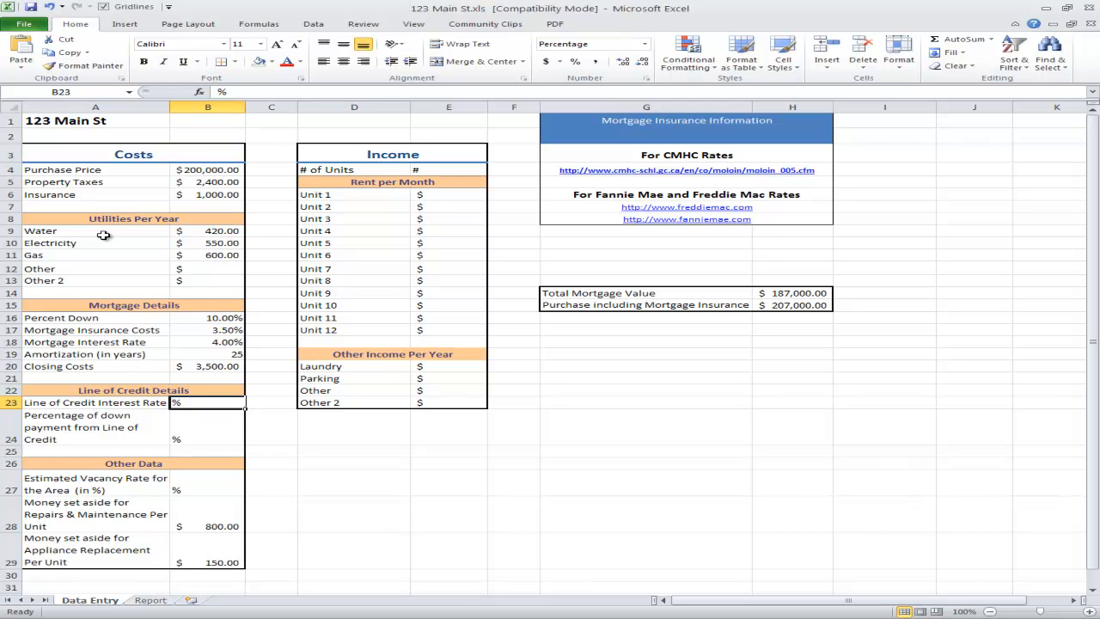
type("5.5")
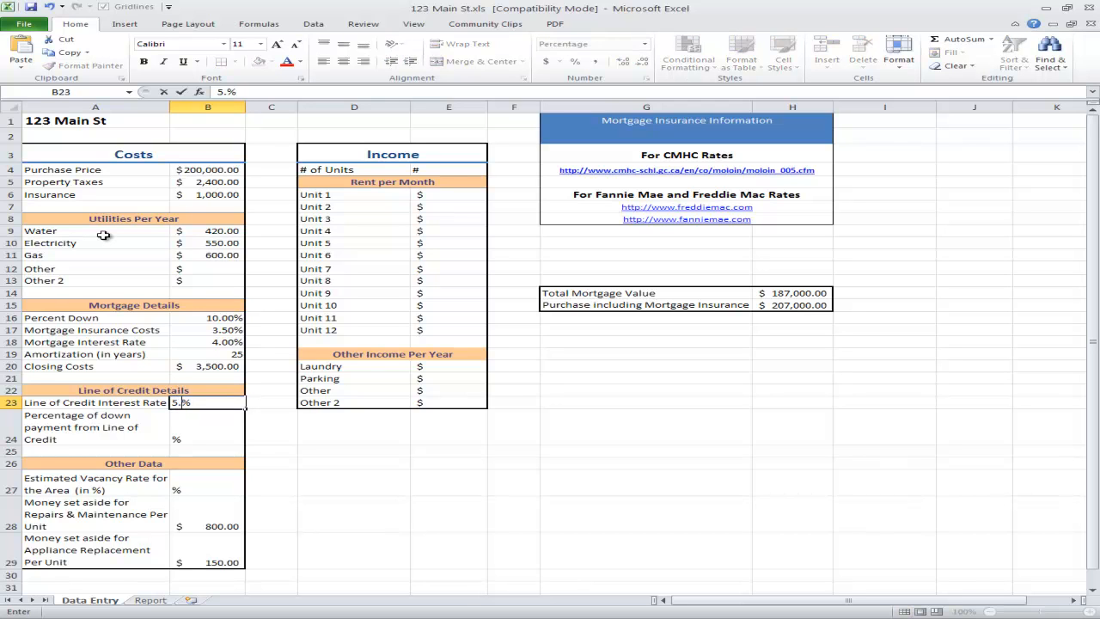
key("Return")
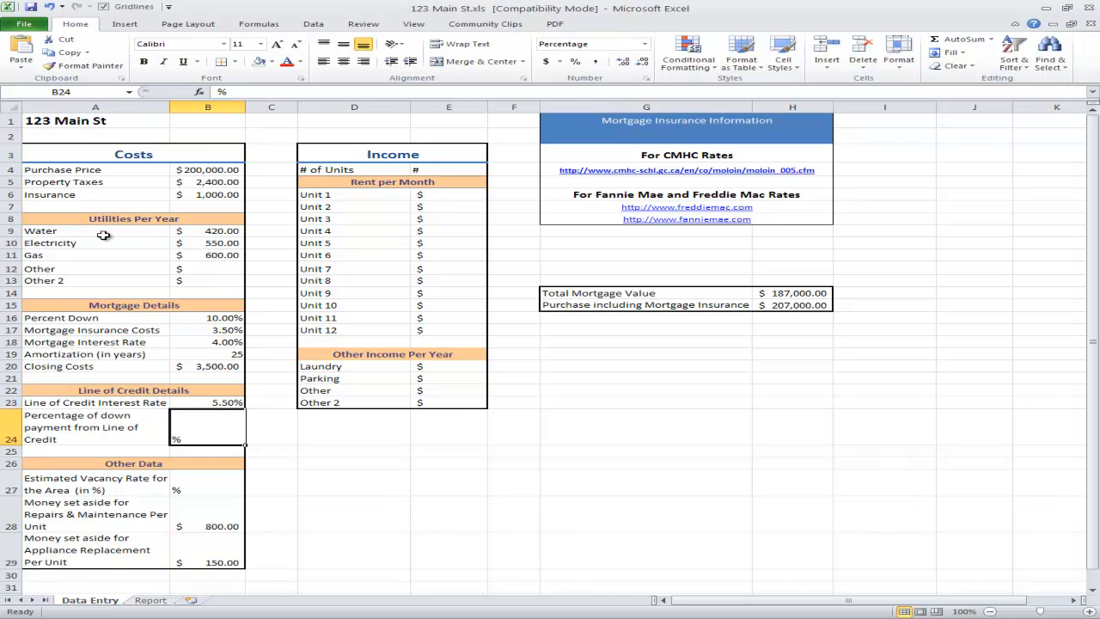
type("50")
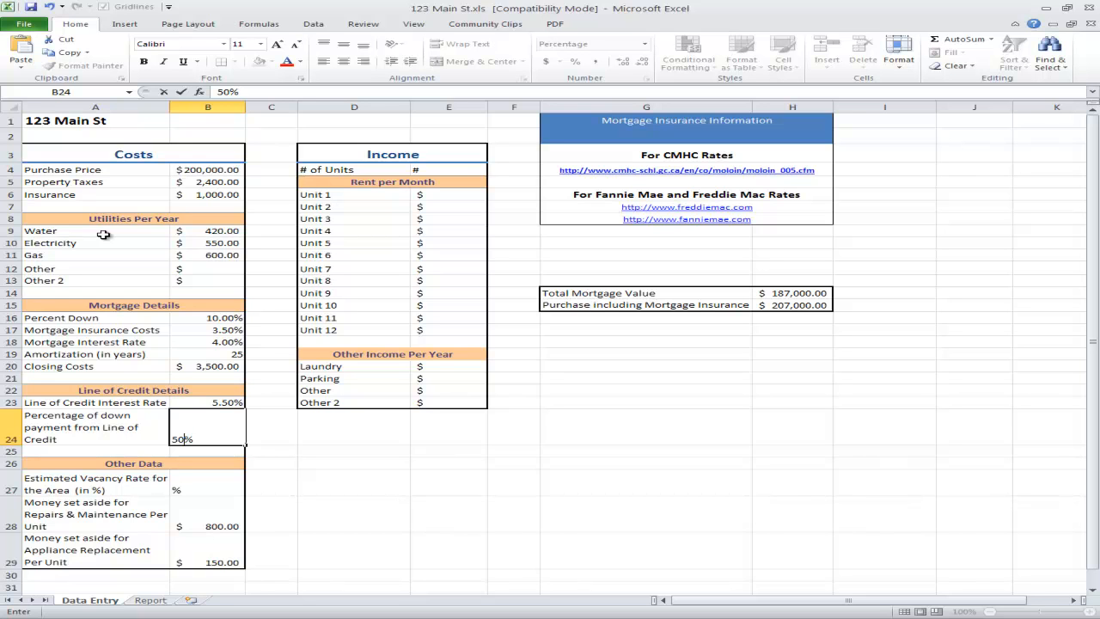
key("Return")
Step: Under Other Data, set the estimated vacancy rate for the area to 3%
key("Down")
key("Down")
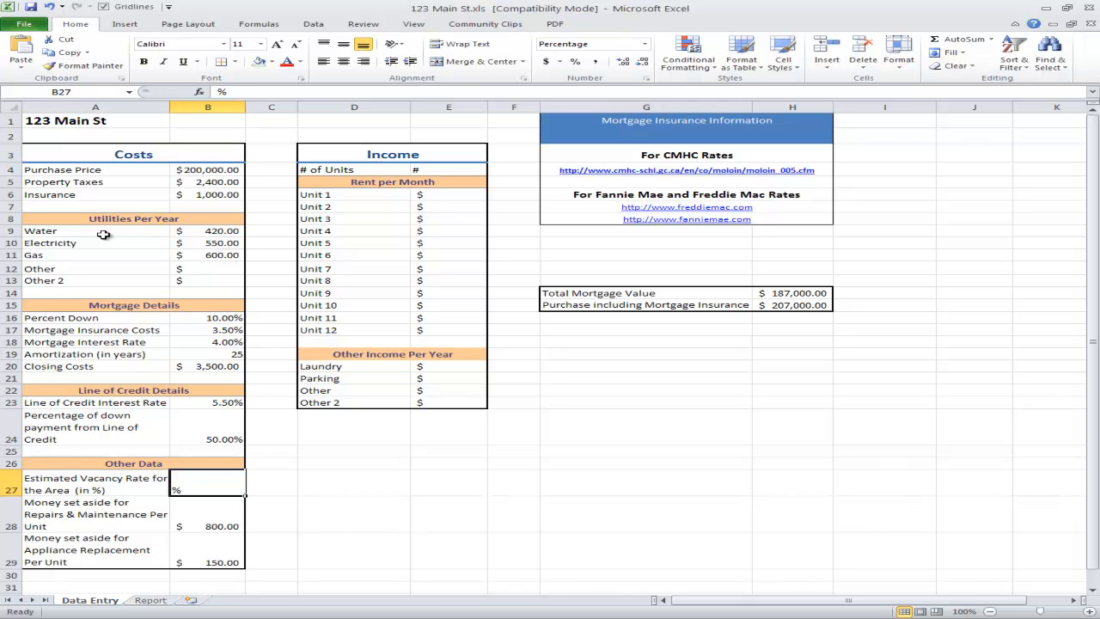
type("3")
key("Return")
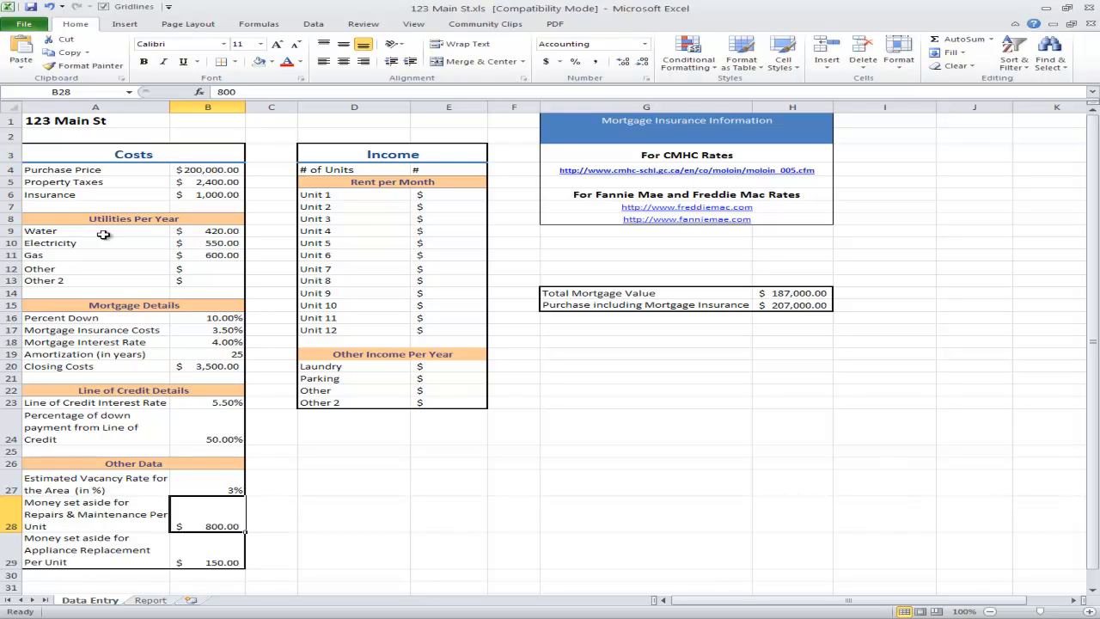
Step: In the Income section, set the number of units to 3
key("Down")
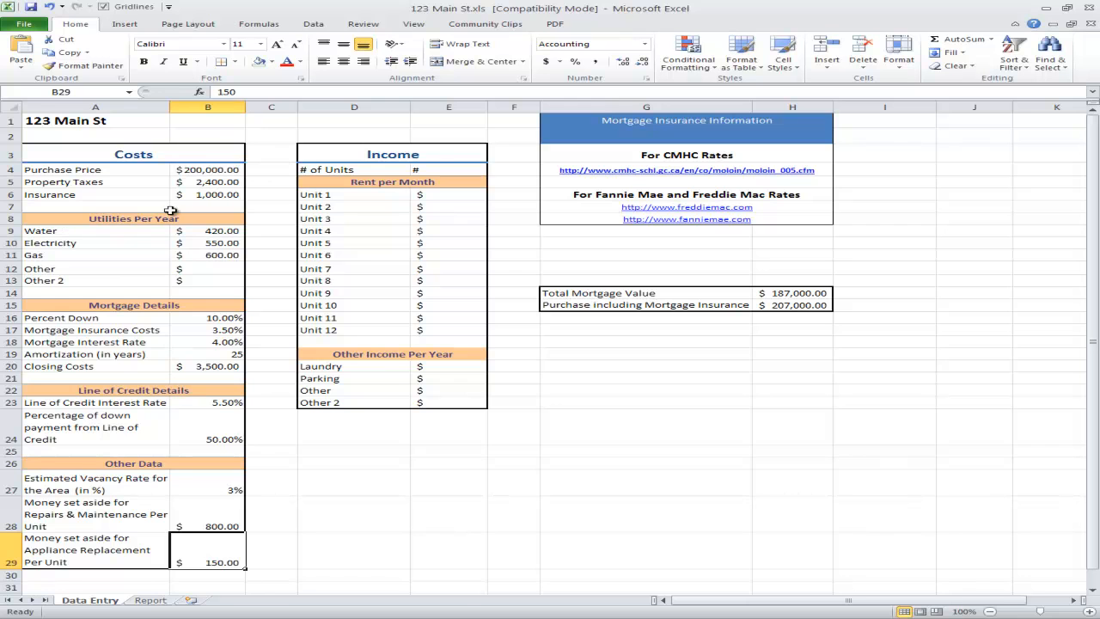
left_click(449, 168)
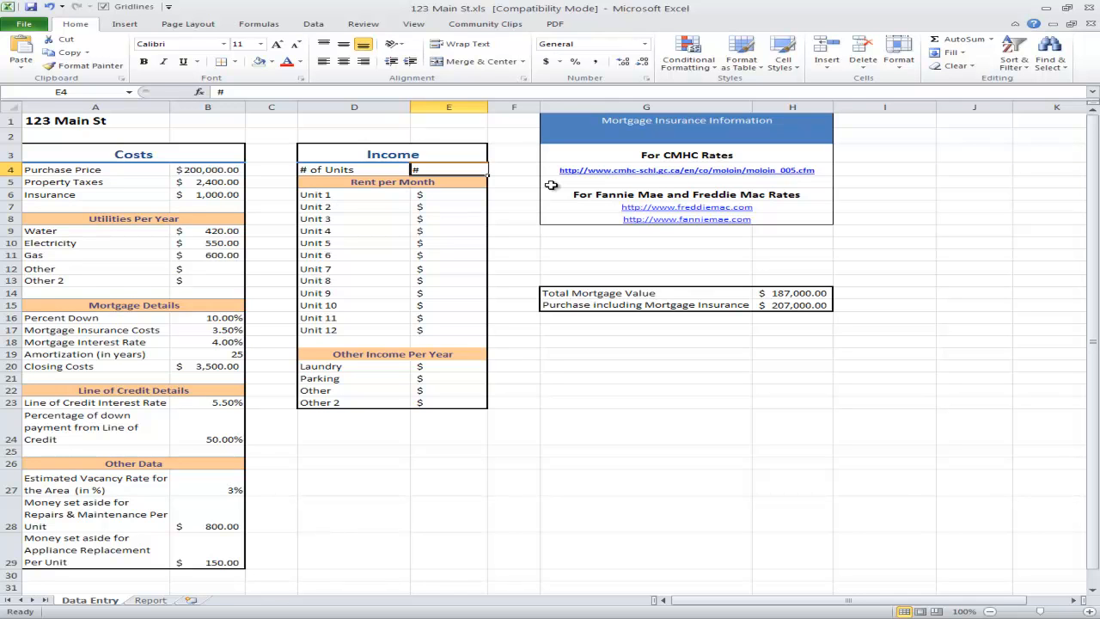
type("3")
key("Return")
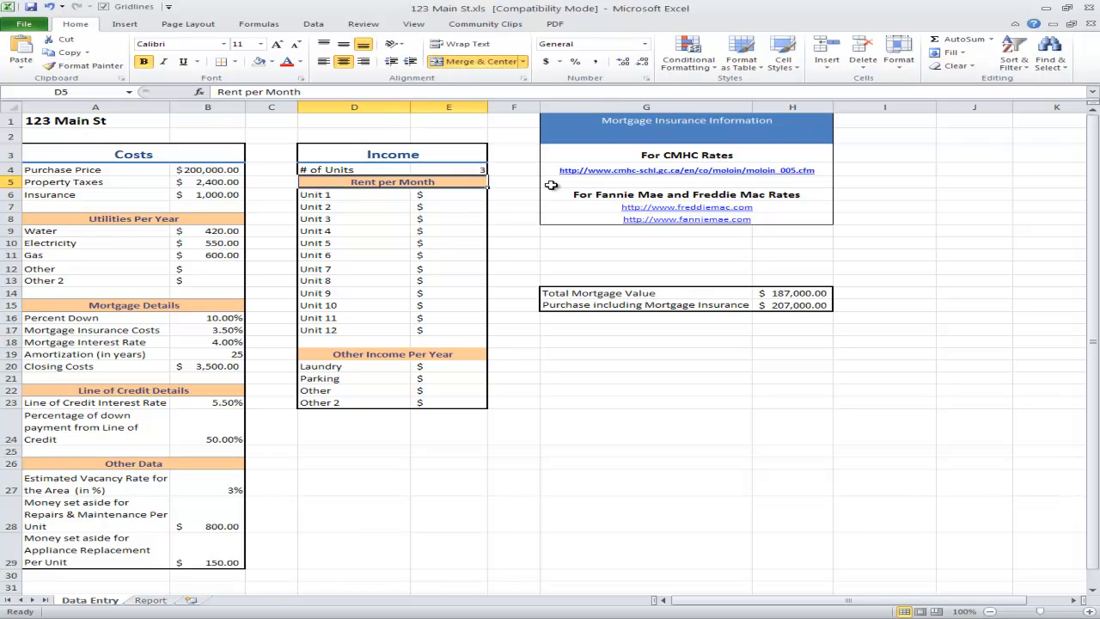
Step: Under Rent per Month, enter 980 for Unit 1, 1050 for Unit 2 and 960 for Unit 3
key("Return")
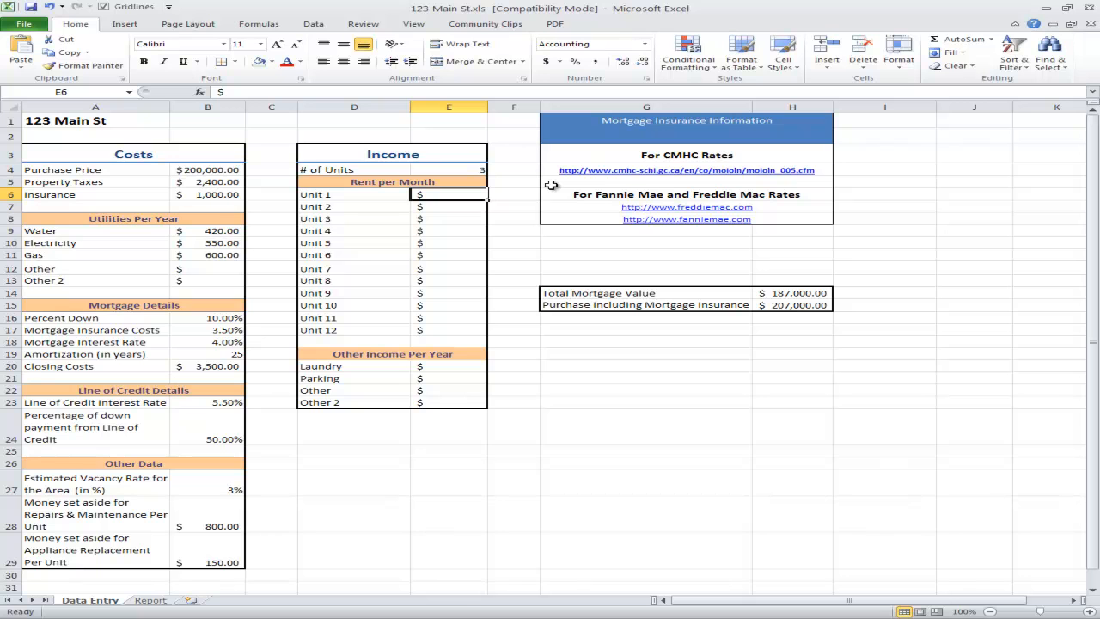
type("980")
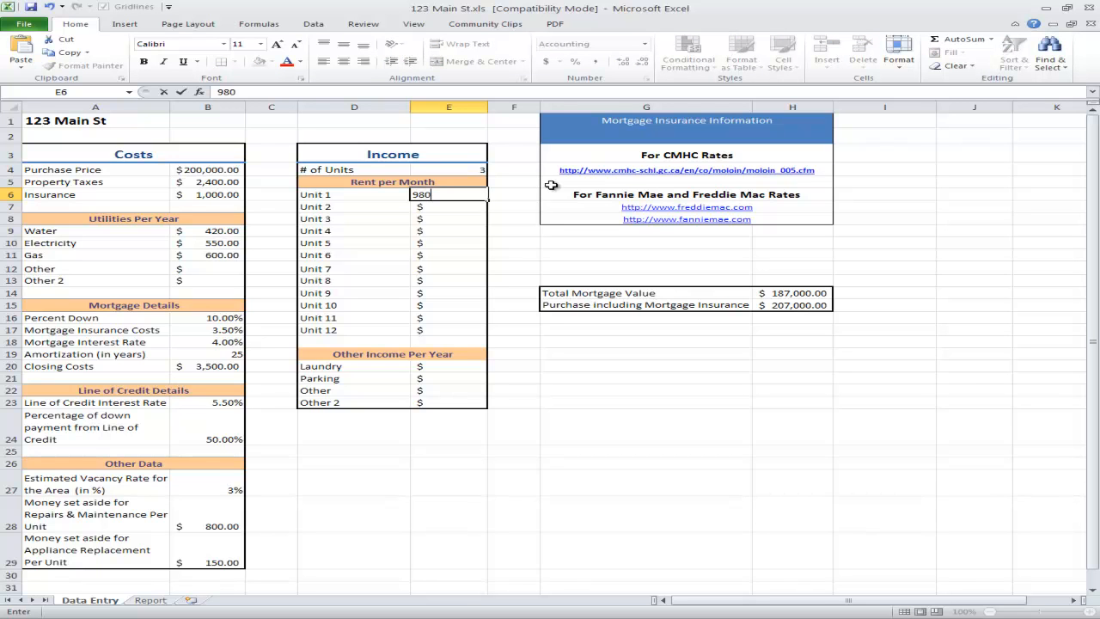
key("Return")
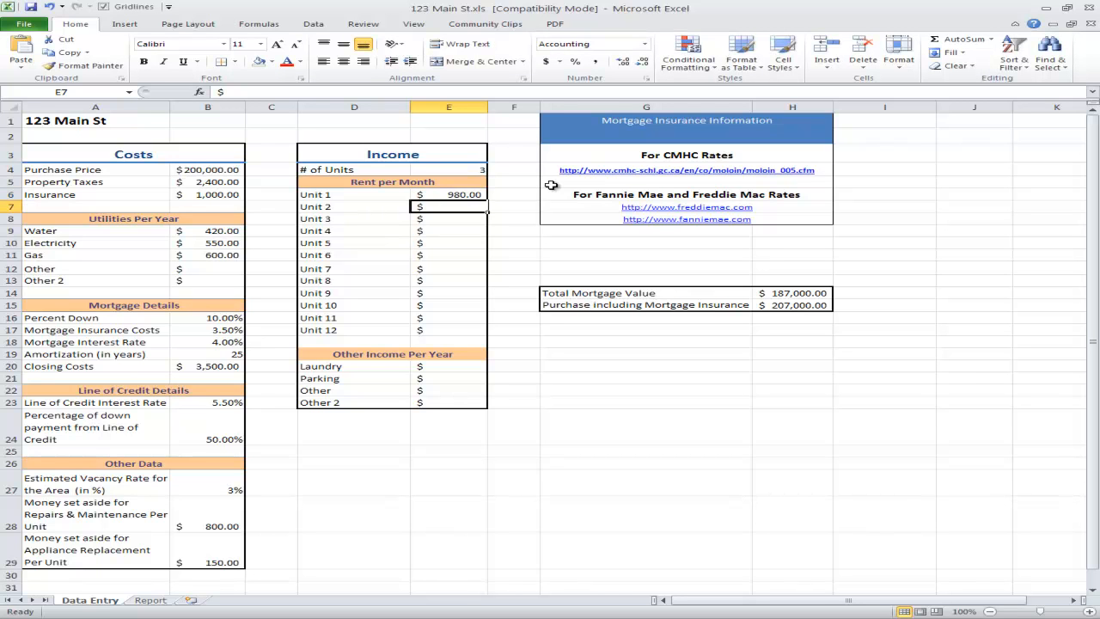
type("1")
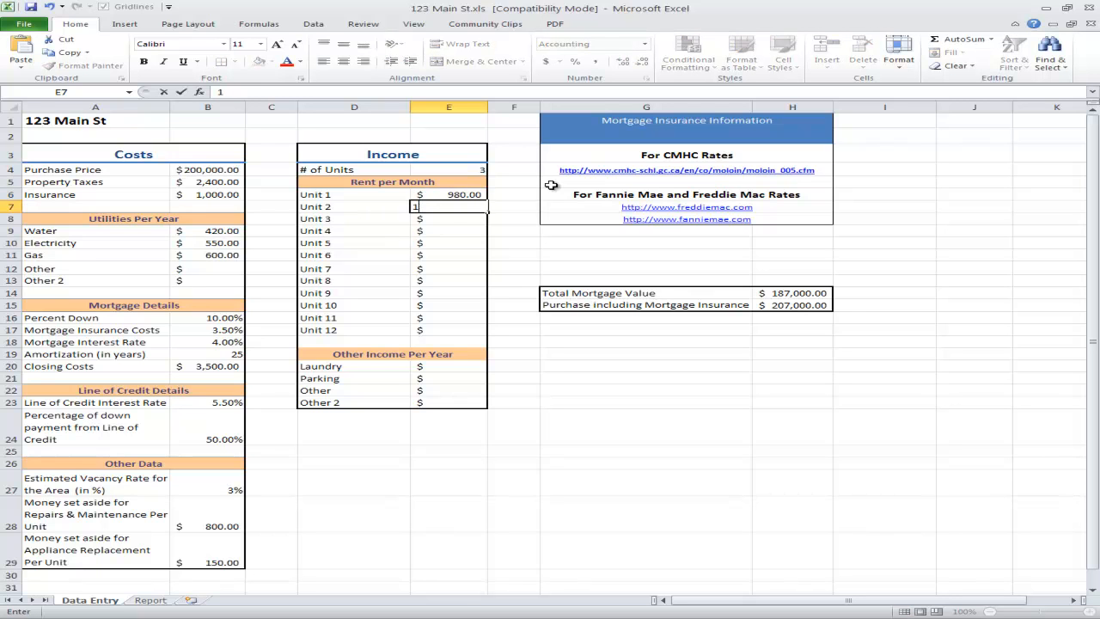
type("050")
key("Return")
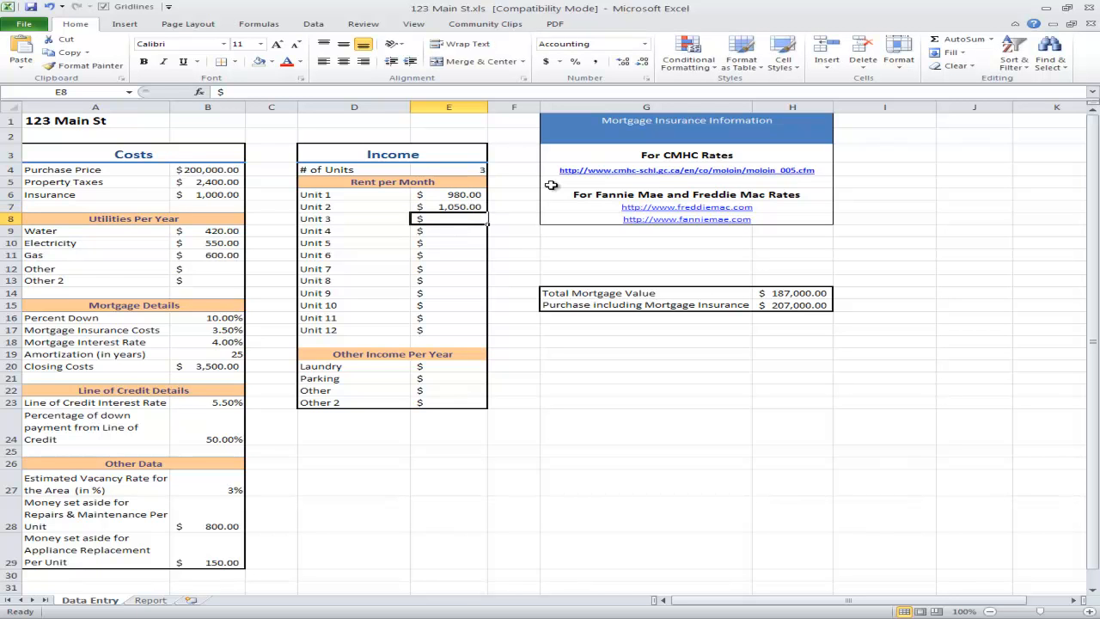
type("960")
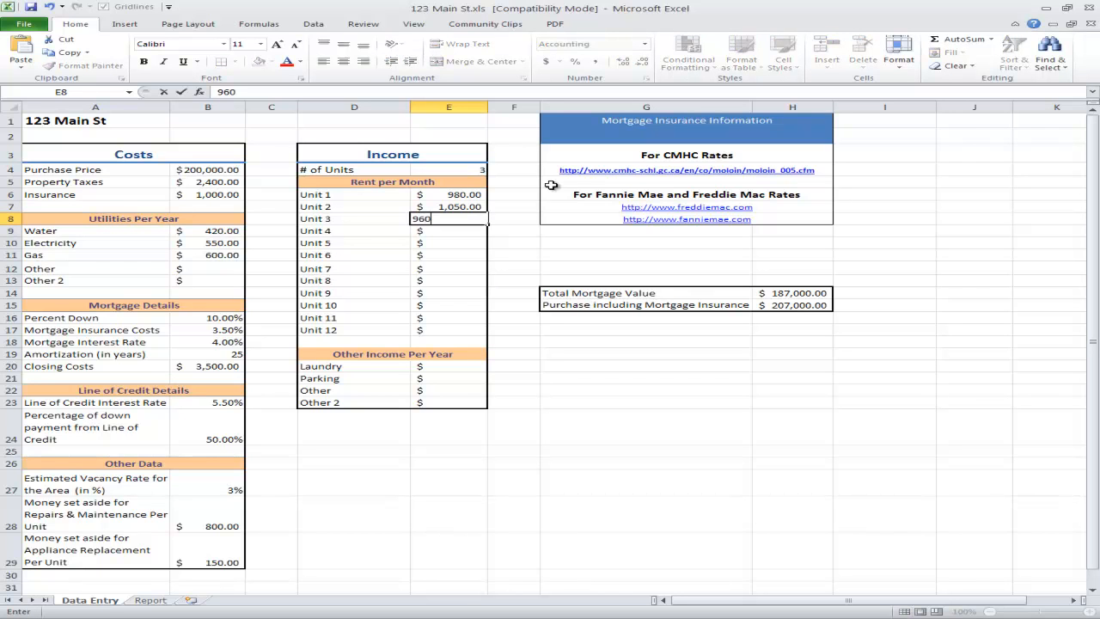
key("Return")
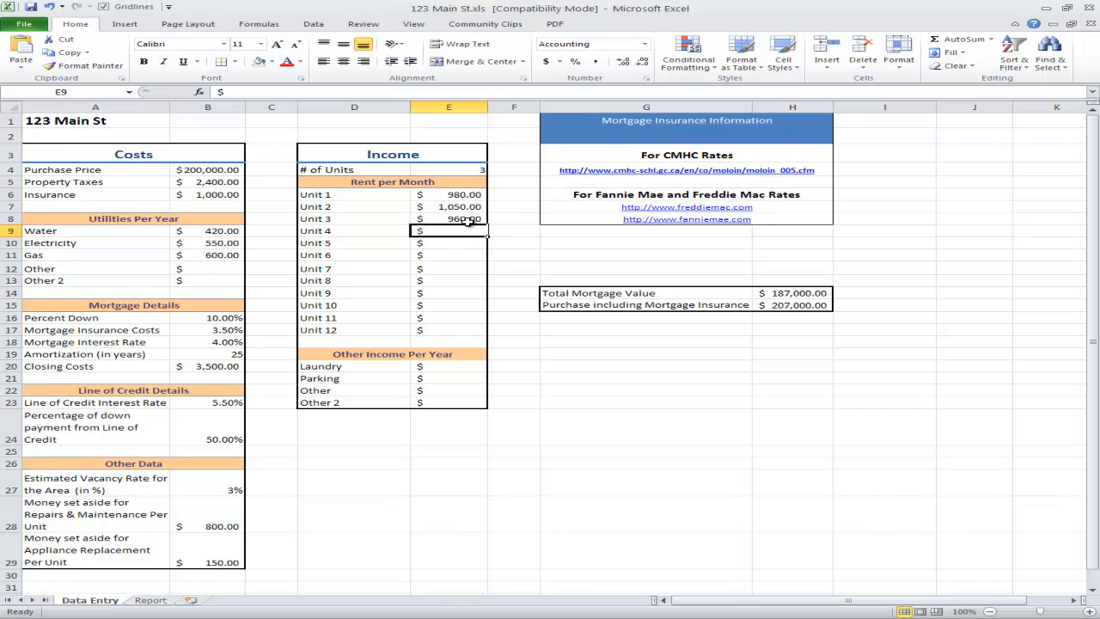
Step: Review the laundry, parking and two other entry cells under Other Income Per Year
left_click(457, 368)
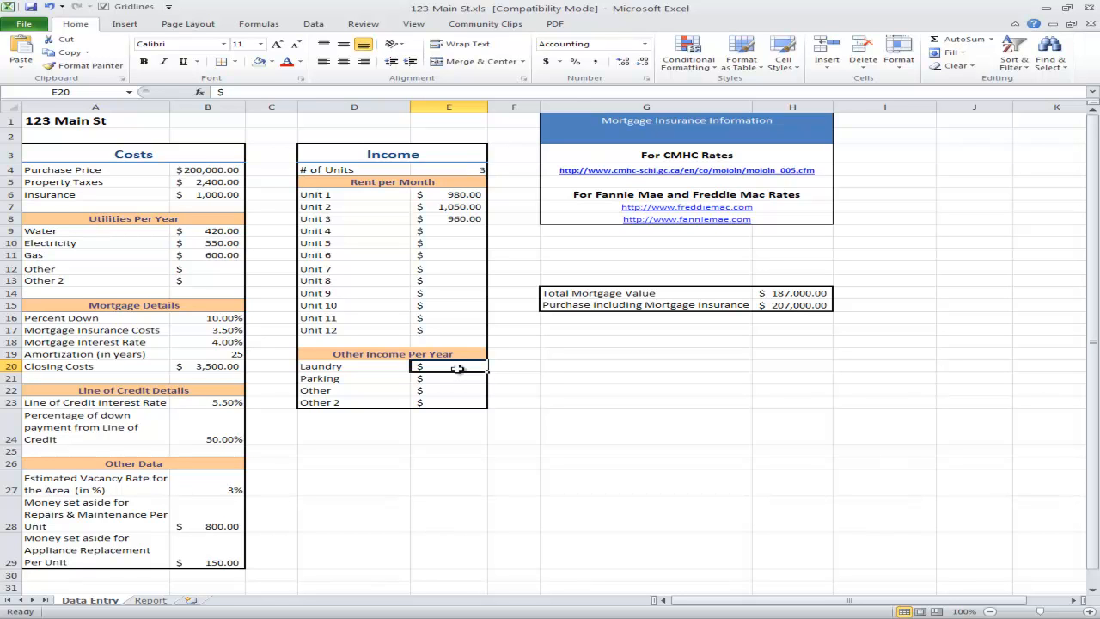
key("Return")
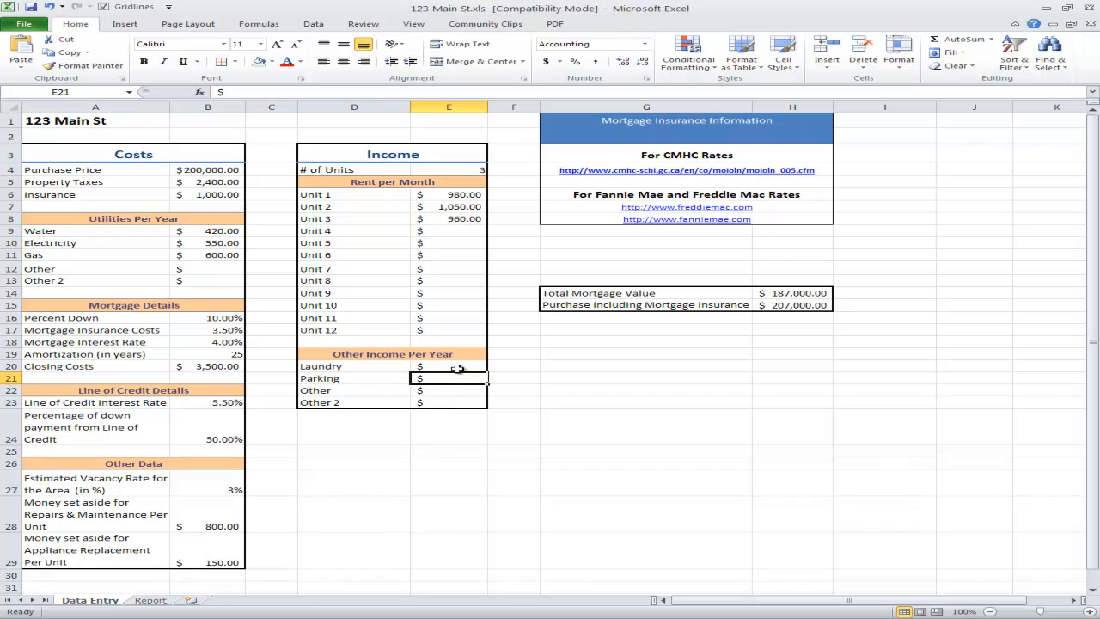
key("Return")
key("Return")
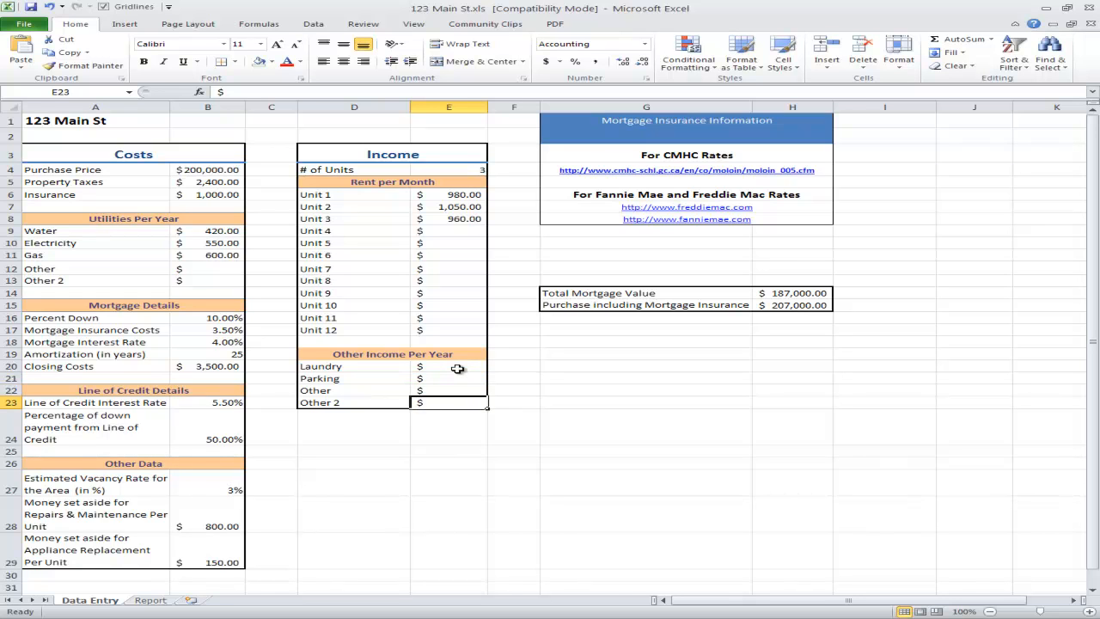
key("Up")
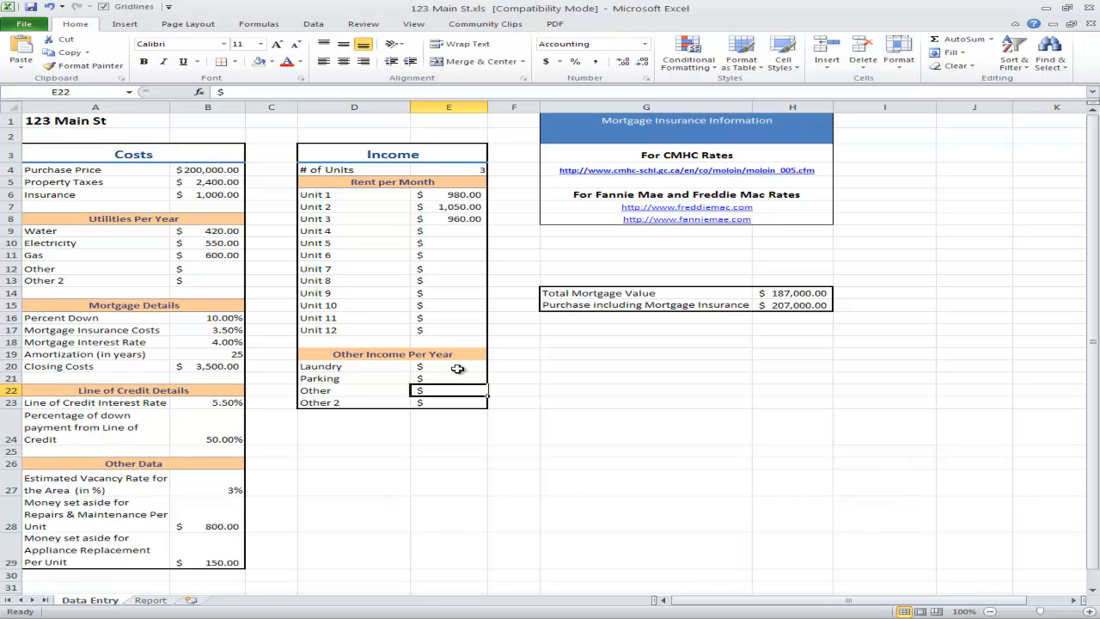
key("Up")
key("Up")
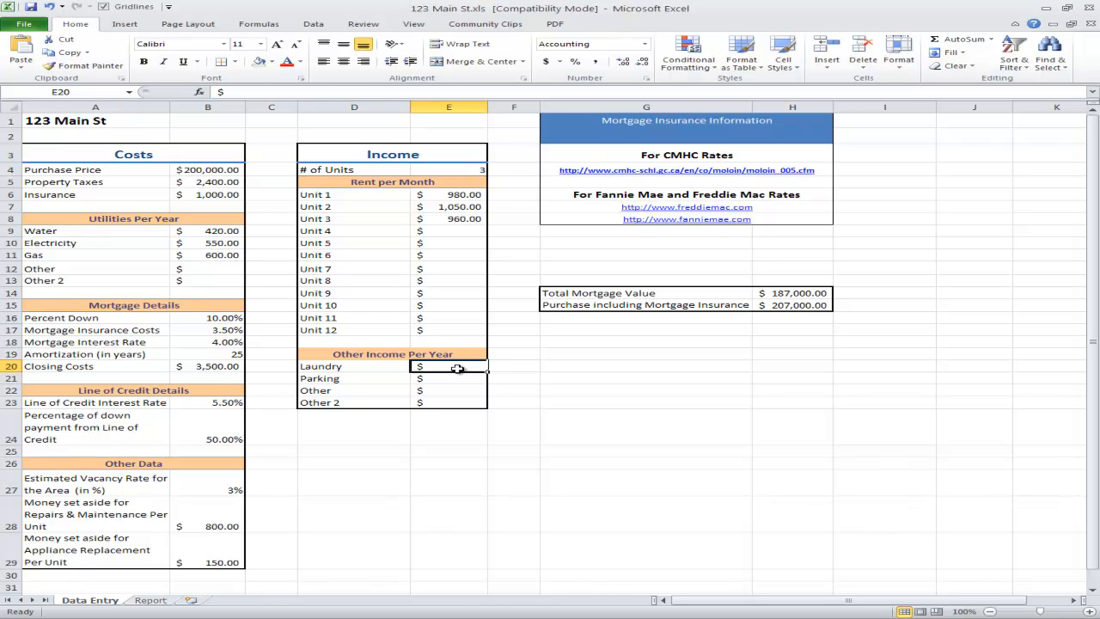
key("Down")
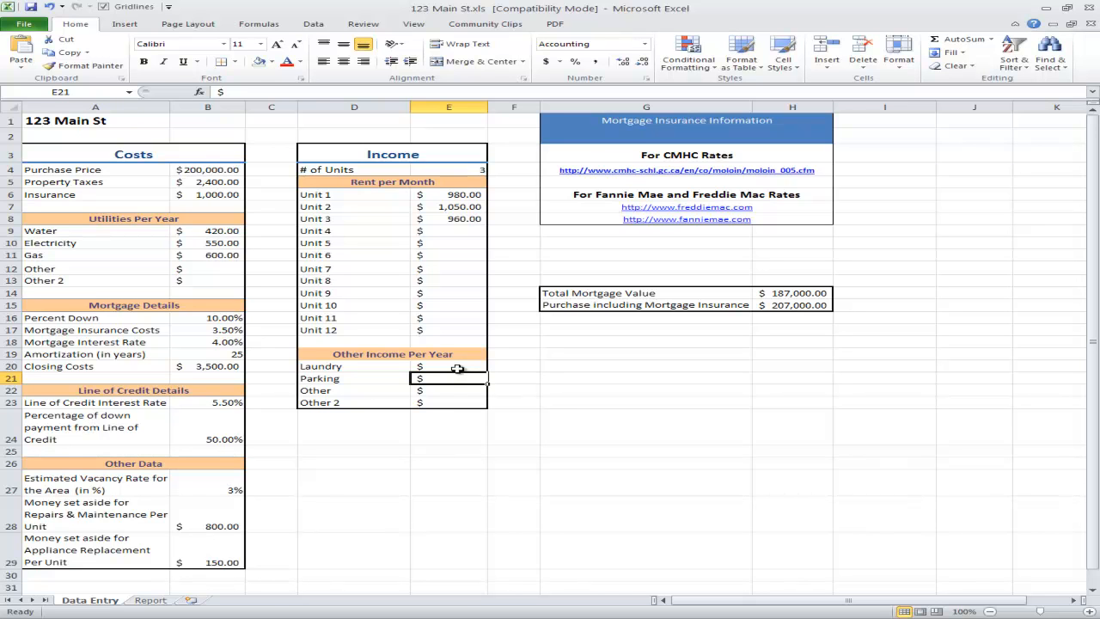
left_click(457, 368)
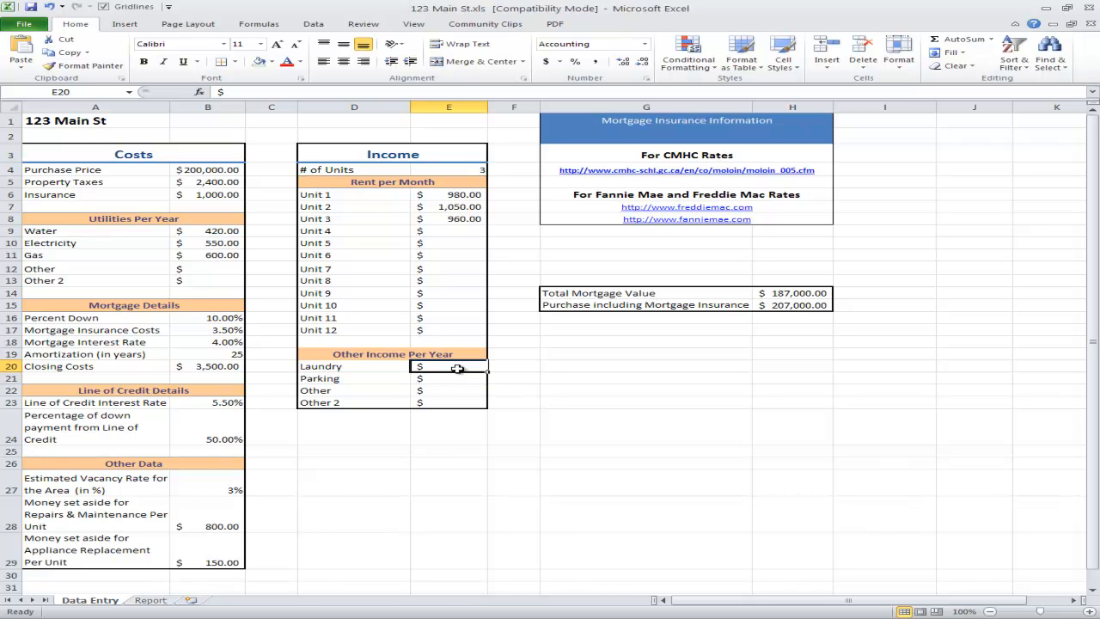
key("Return")
left_click(457, 368)
key("Return")
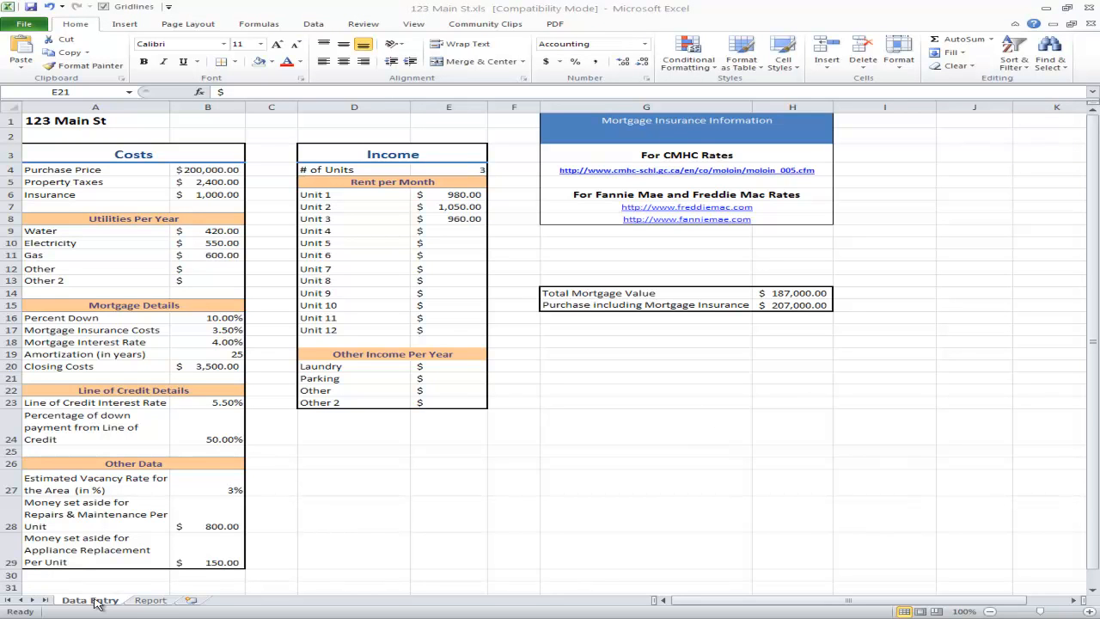
Step: Open the Report sheet and examine the Utilities expense and the Expenses with mortgage & Credit Line total
left_click(155, 599)
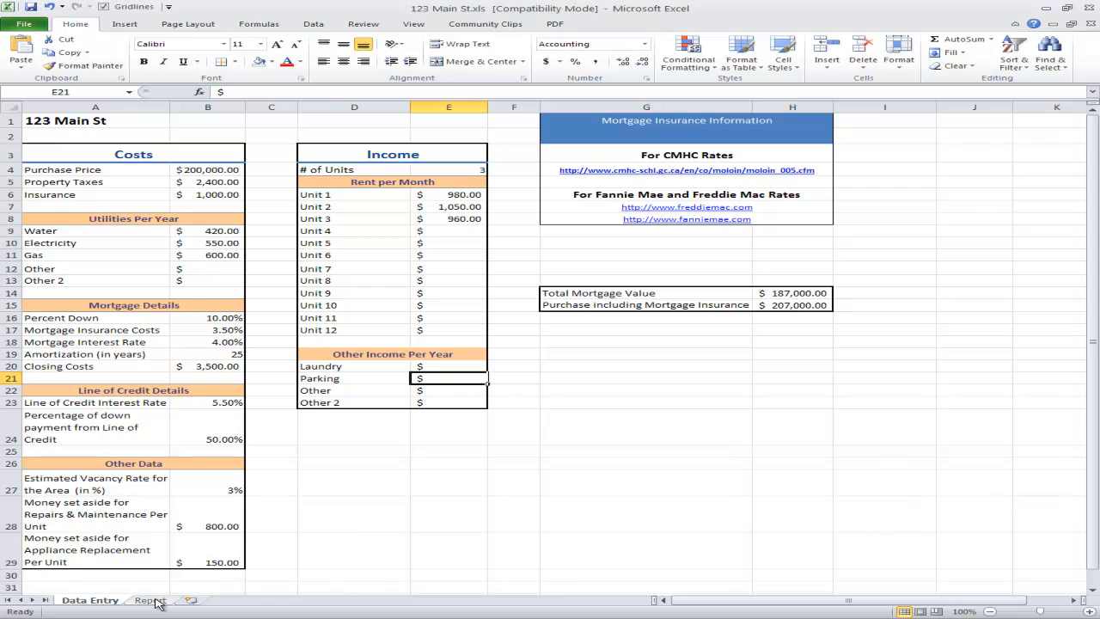
left_click(155, 601)
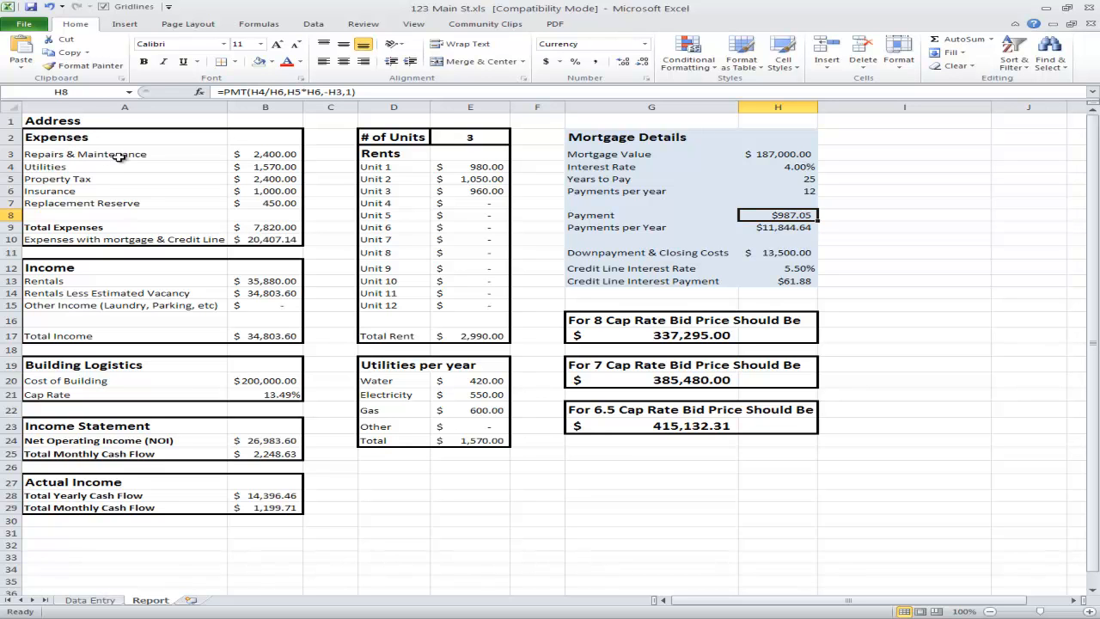
left_click(292, 168)
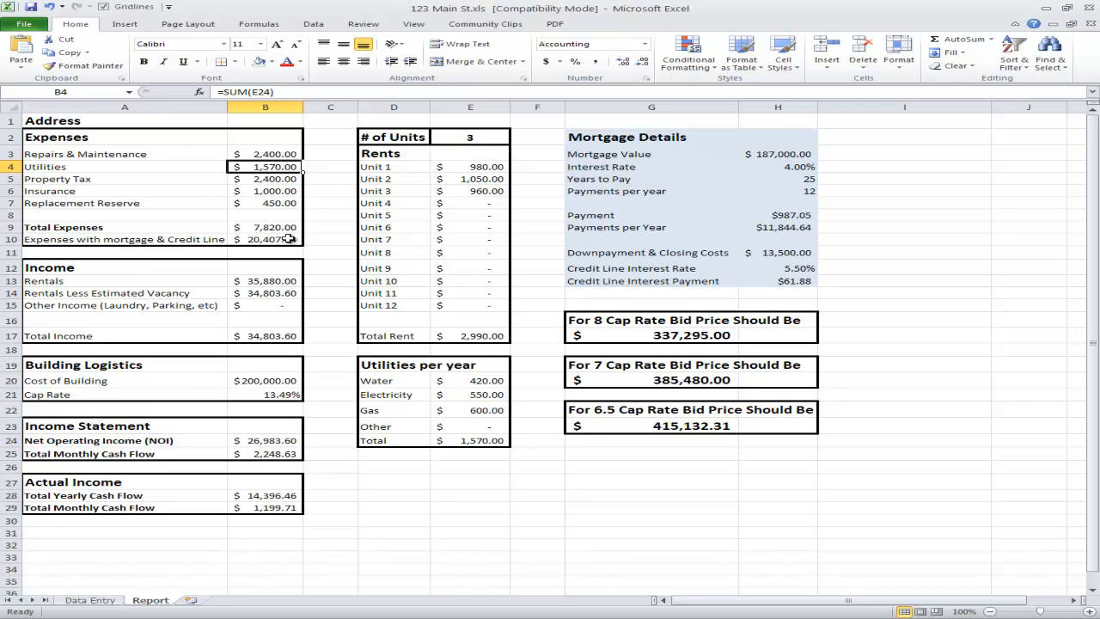
left_click(92, 240)
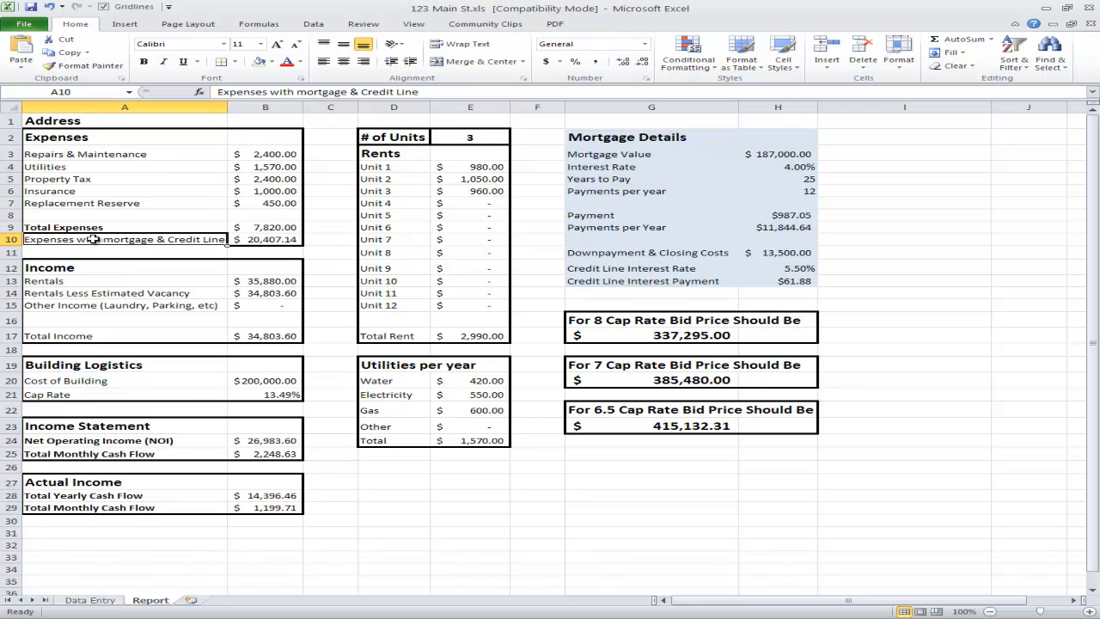
left_click(262, 241)
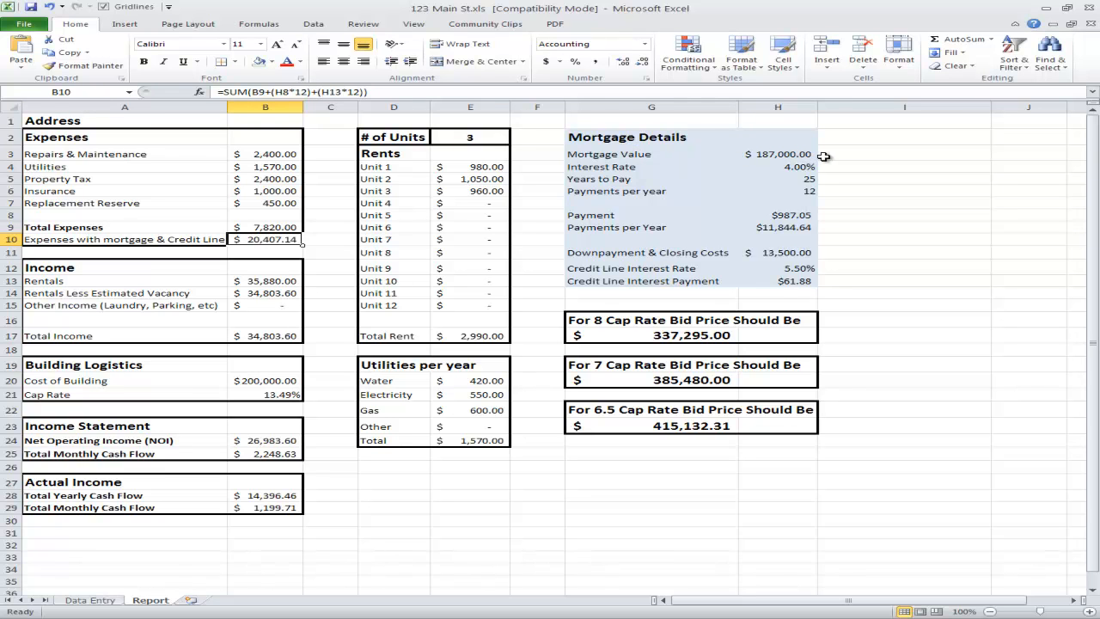
Step: Examine the report's mortgage value, interest rate, payment and credit line interest payment, along with the Repairs & Maintenance expense
left_click(788, 154)
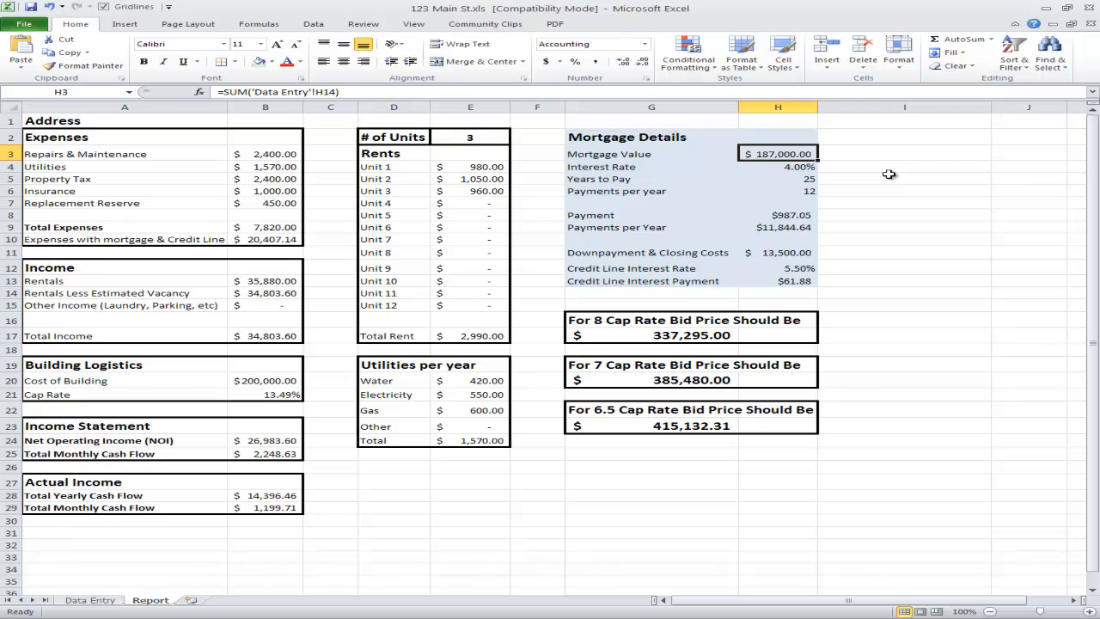
left_click(808, 169)
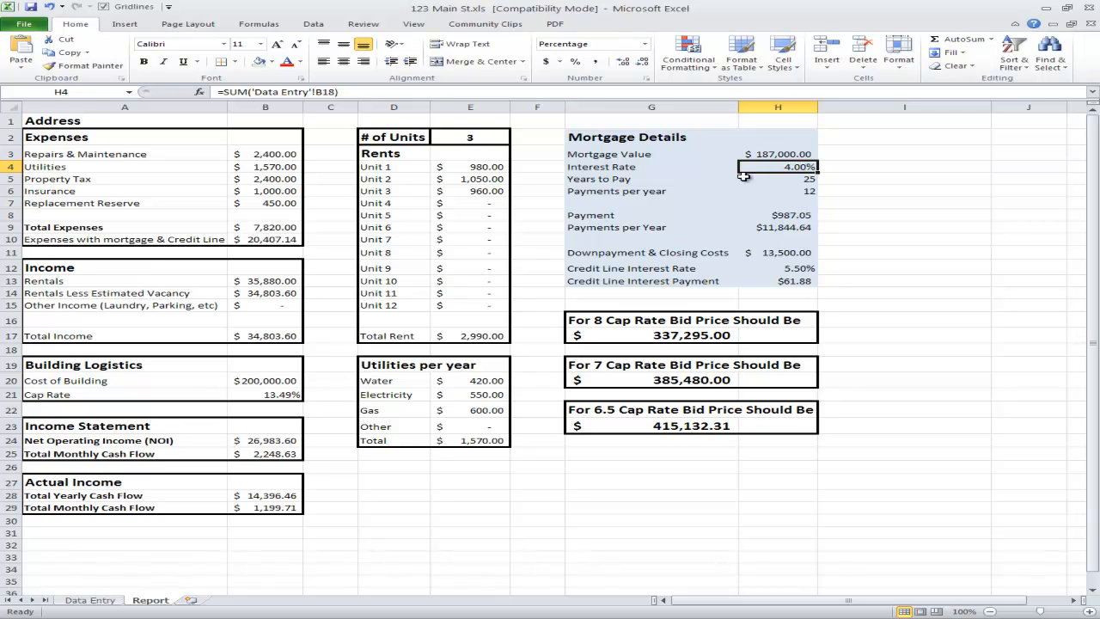
left_click(803, 216)
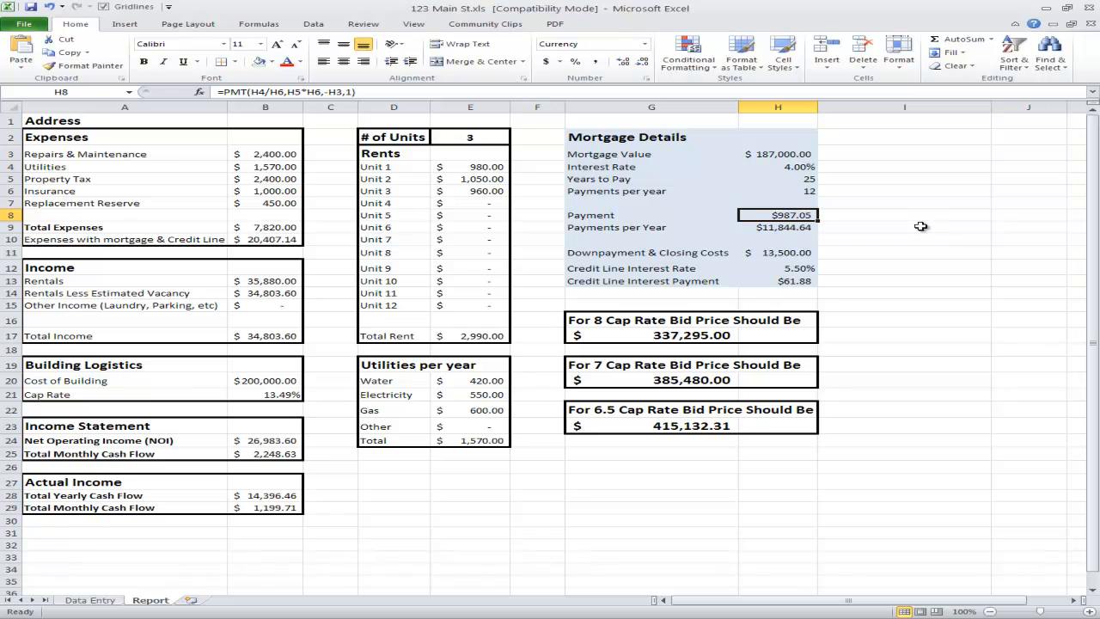
left_click(796, 283)
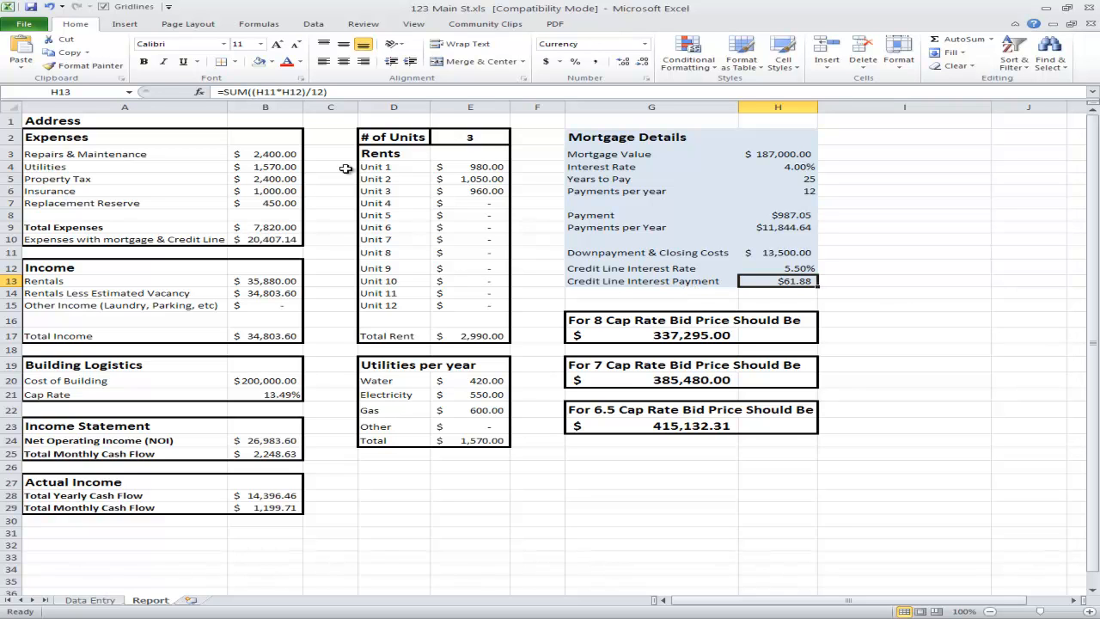
left_click(275, 155)
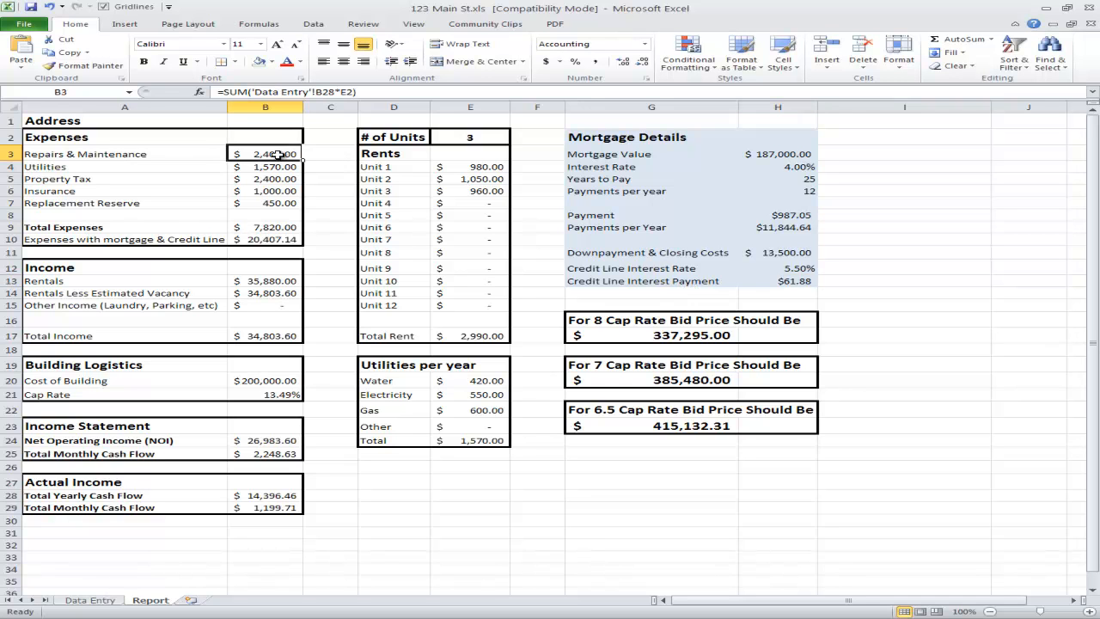
left_click(780, 284)
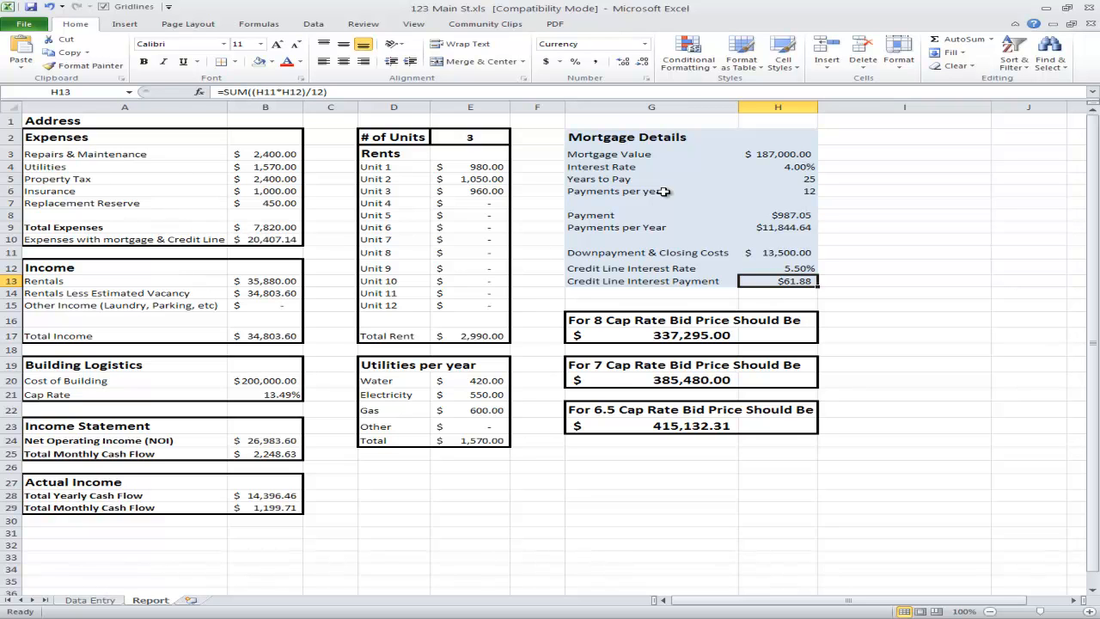
Step: Examine the report's rentals, rentals less estimated vacancy and total income, plus the Cost of Building and Cap Rate under Building Logistics
left_click(77, 283)
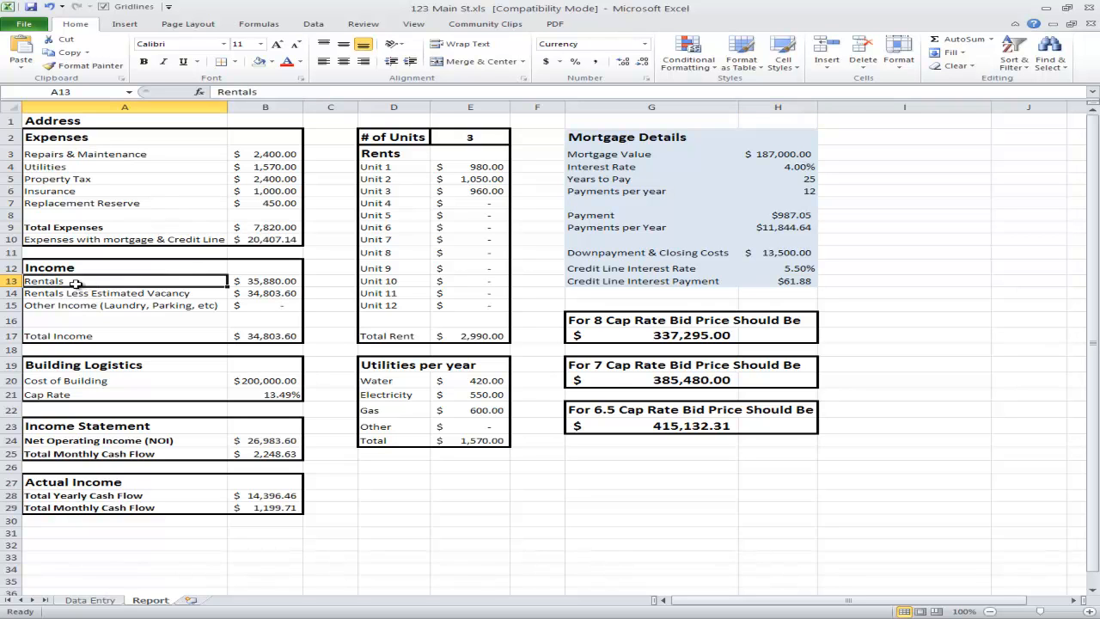
left_click(277, 280)
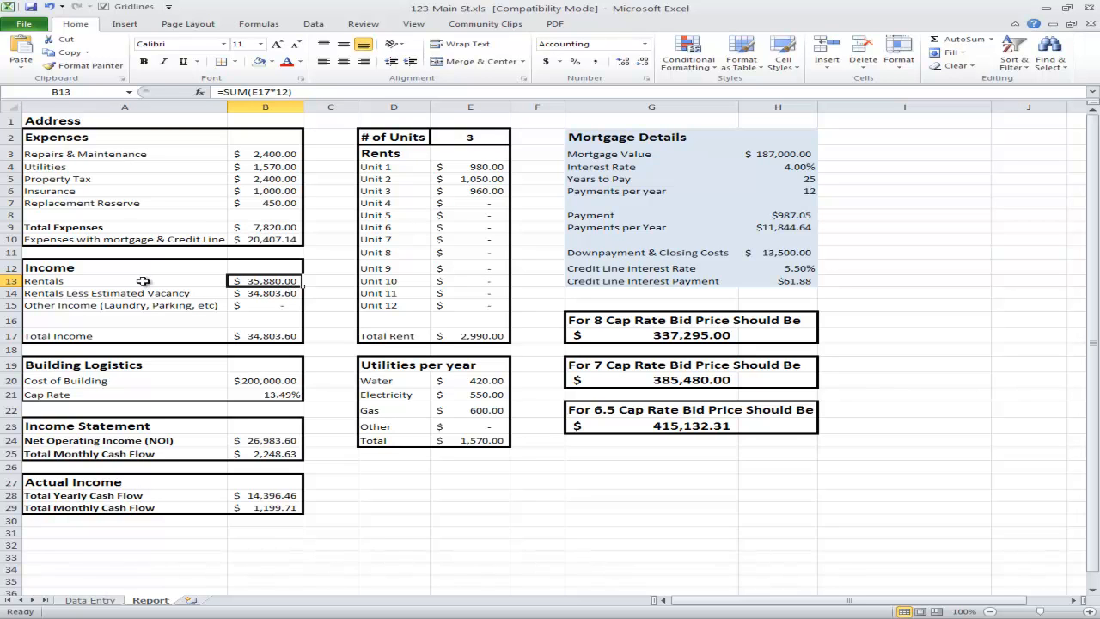
left_click(284, 293)
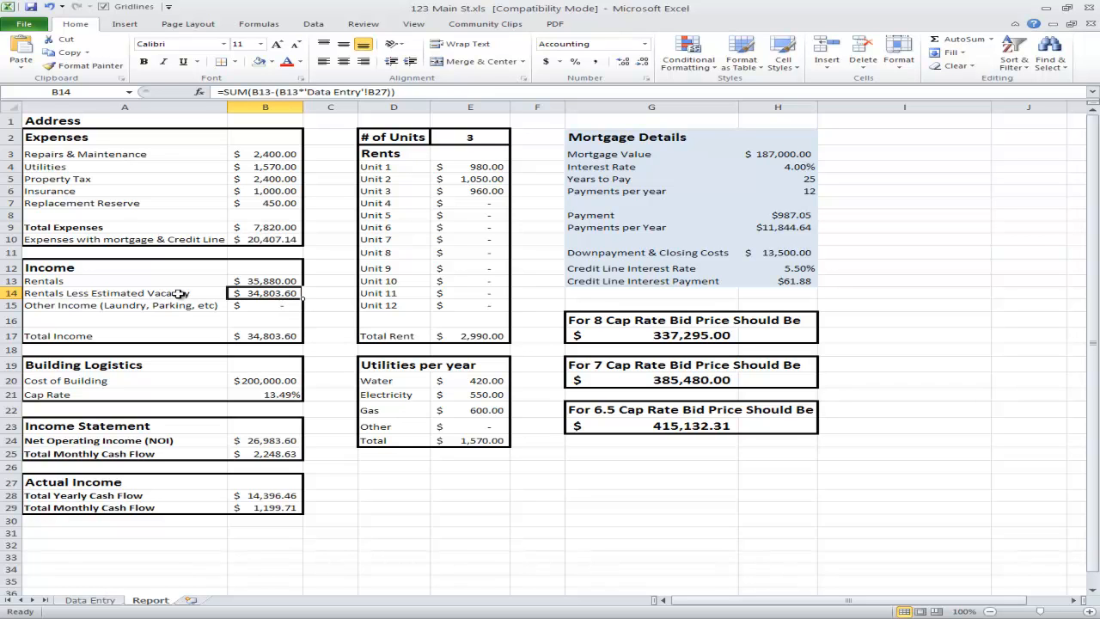
left_click(267, 334)
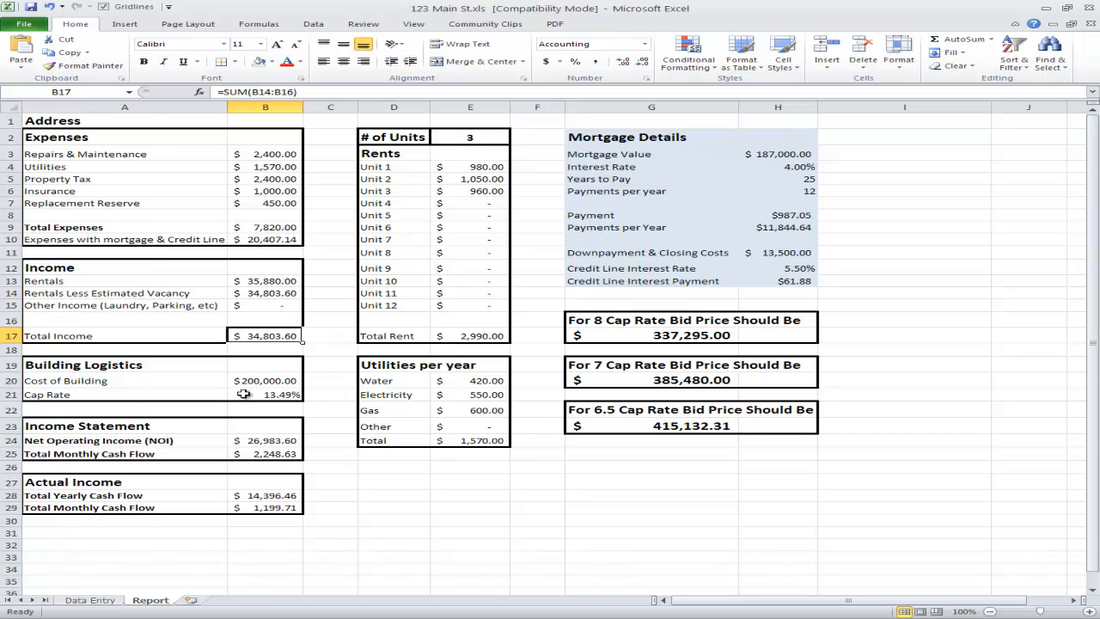
left_click(288, 380)
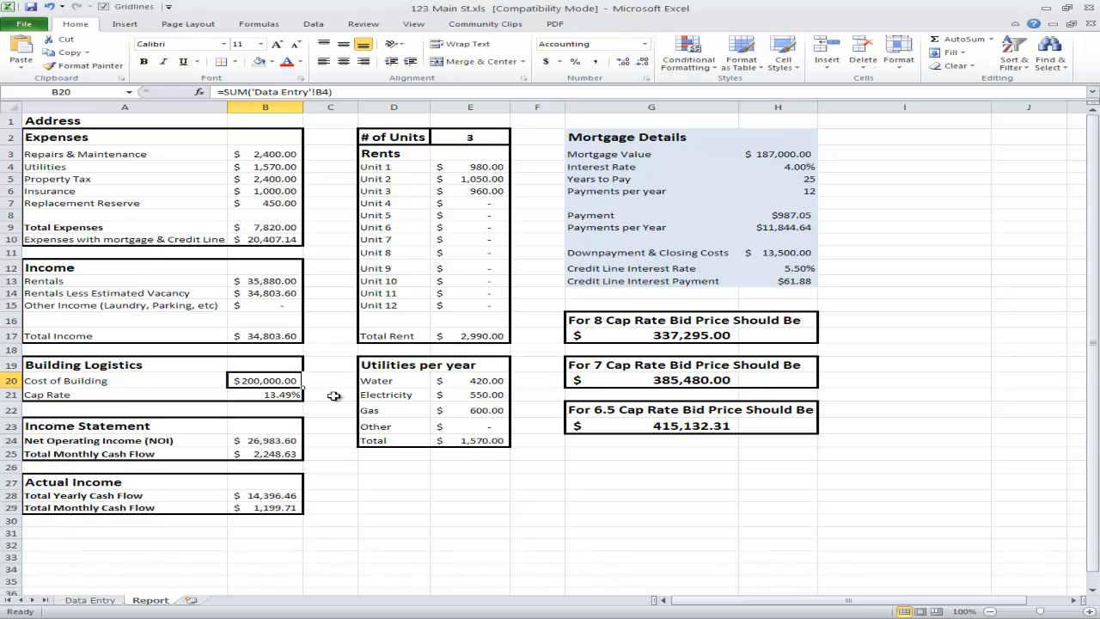
left_click(286, 398)
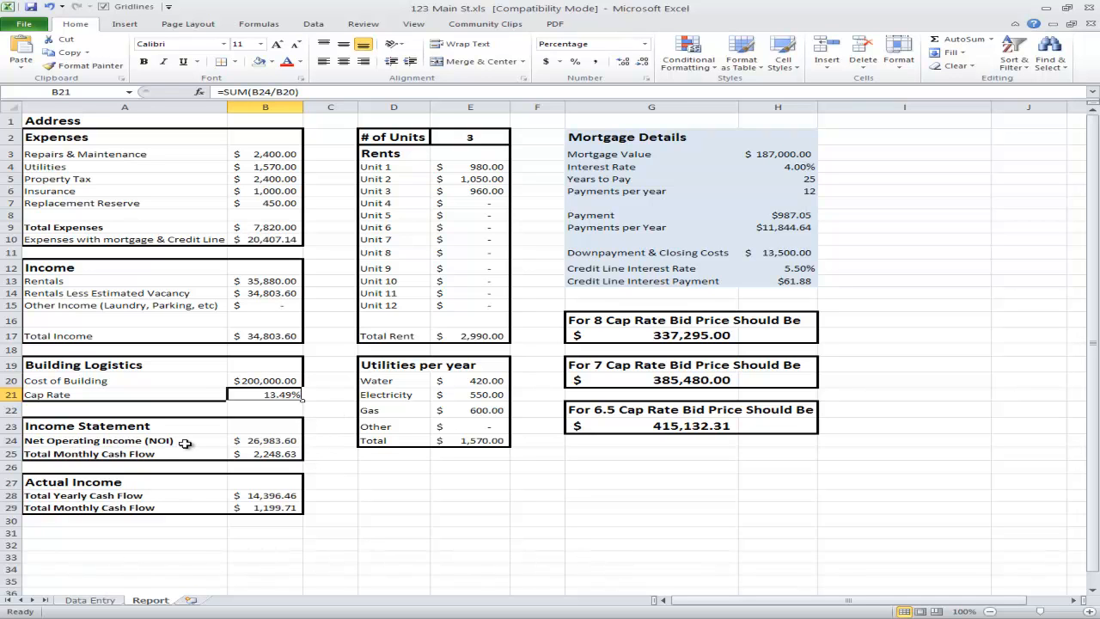
Step: Examine the Net Operating Income and Total Monthly Cash Flow under Income Statement, plus the monthly and yearly cash flow under Actual Income
left_click(263, 442)
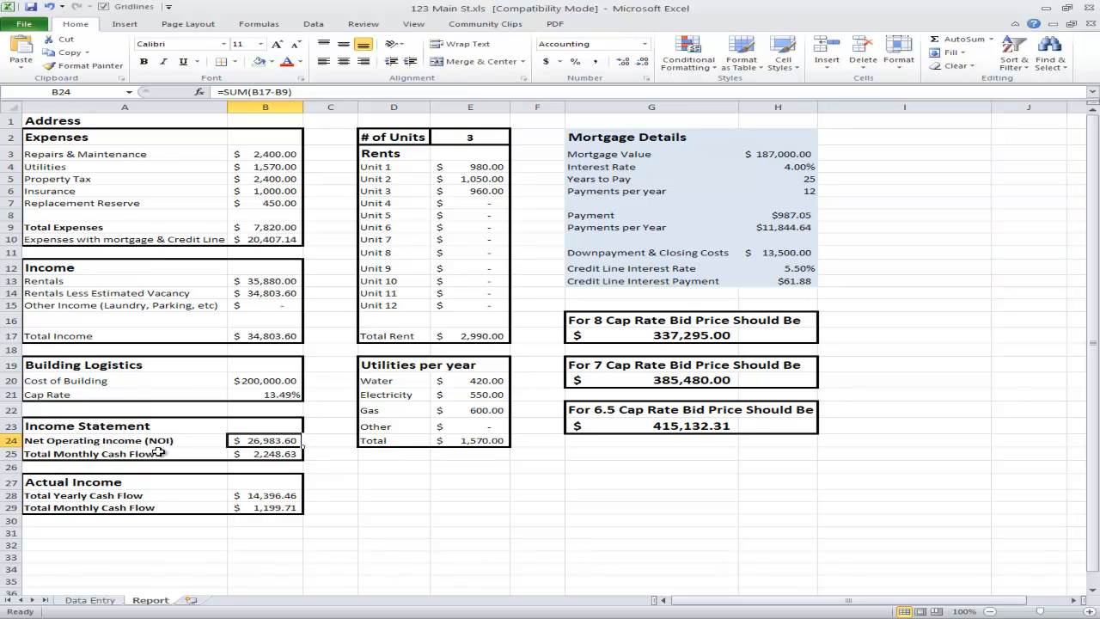
left_click(281, 453)
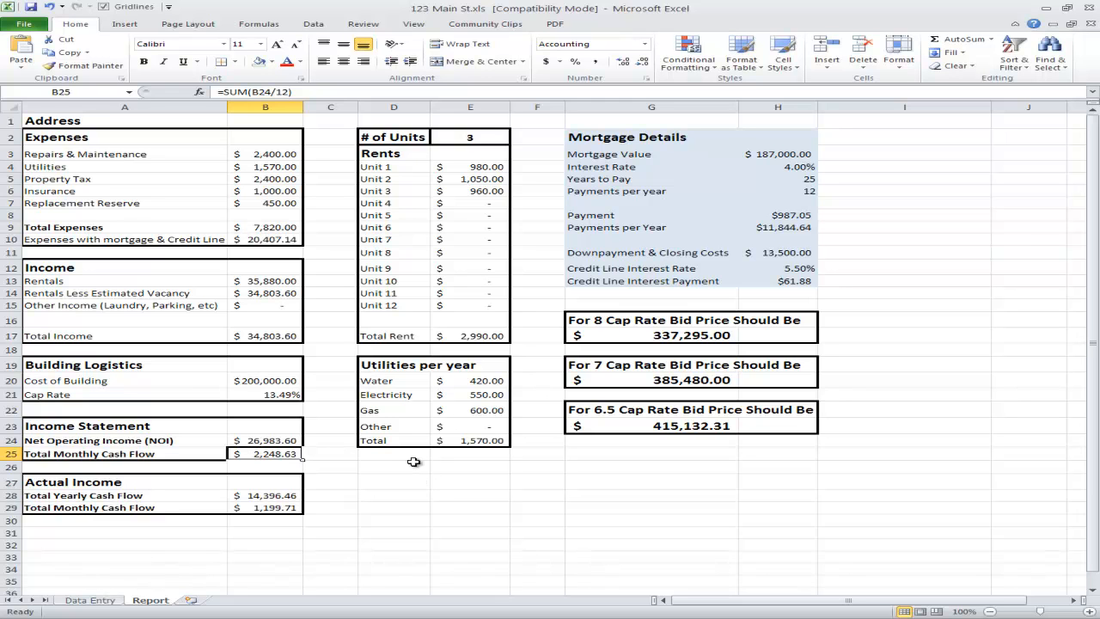
left_click(275, 508)
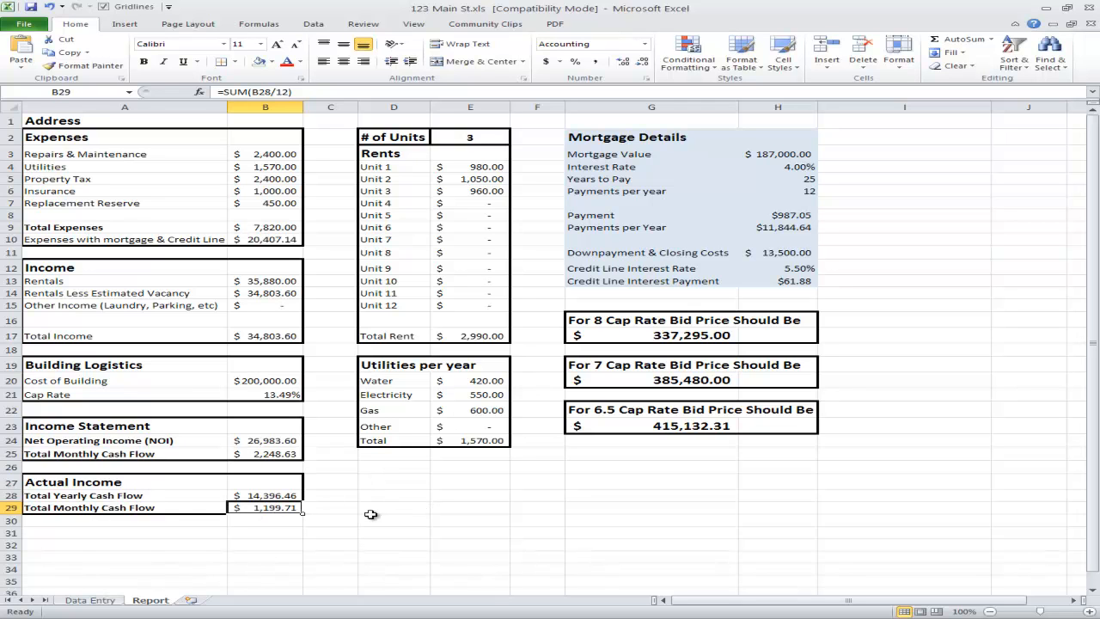
left_click(284, 496)
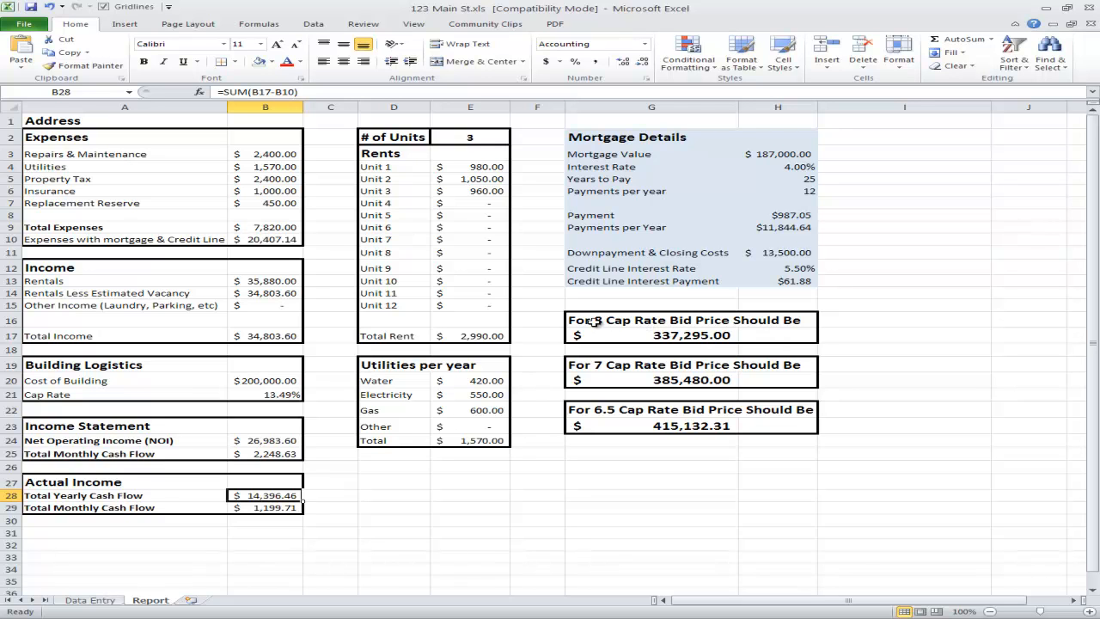
Step: Examine the recommended bid prices for the 8, 7 and 6.5 cap rates, returning to the 8 cap rate price
left_click(659, 338)
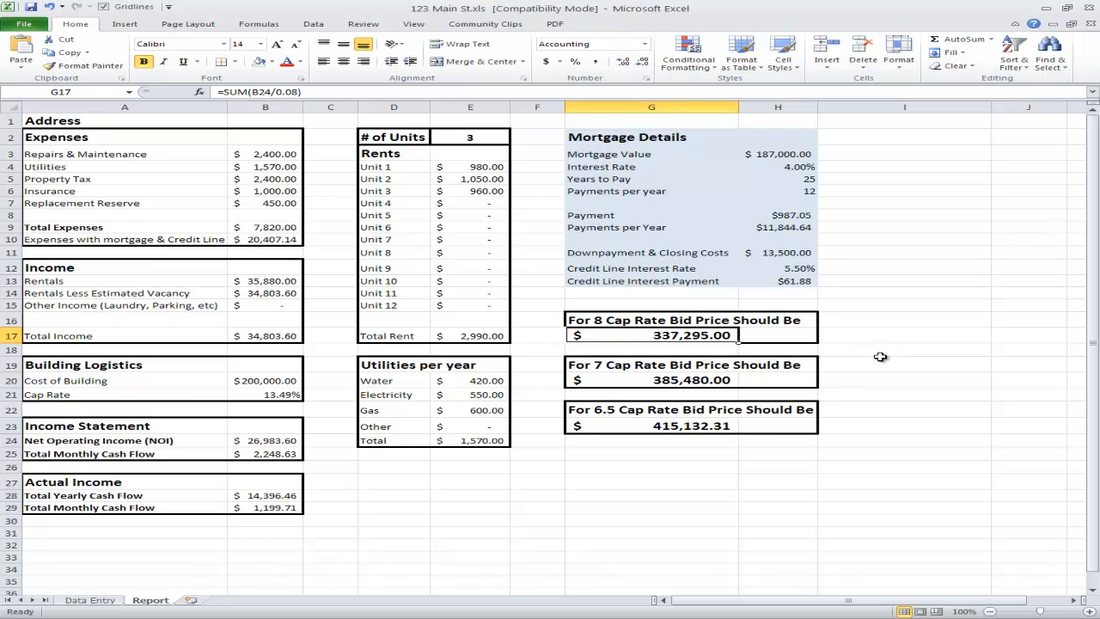
left_click(676, 383)
left_click(685, 426)
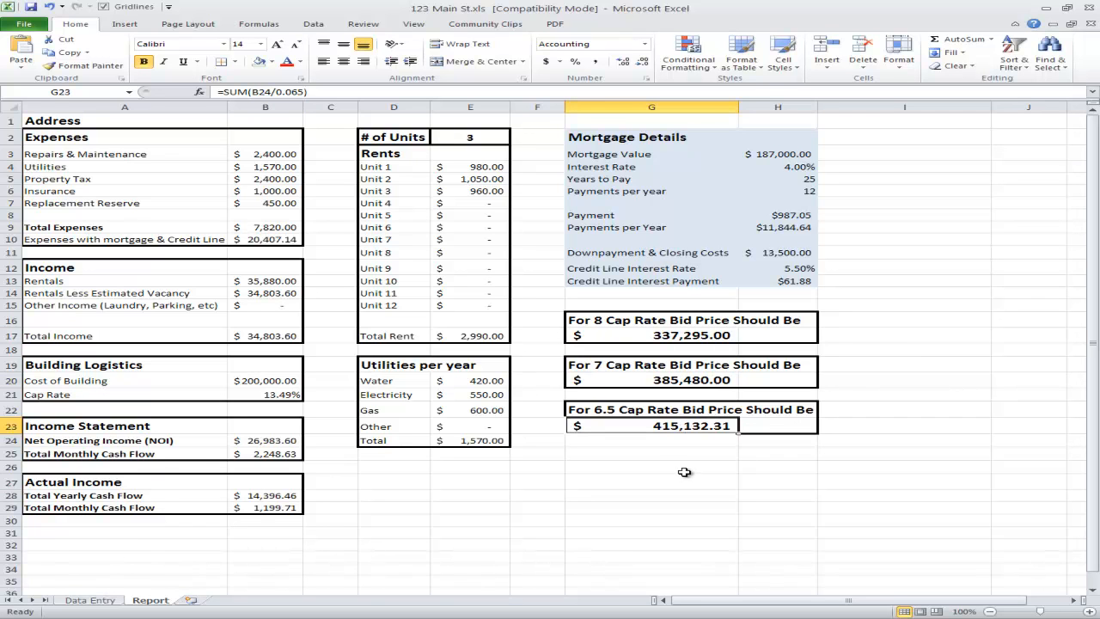
left_click(670, 464)
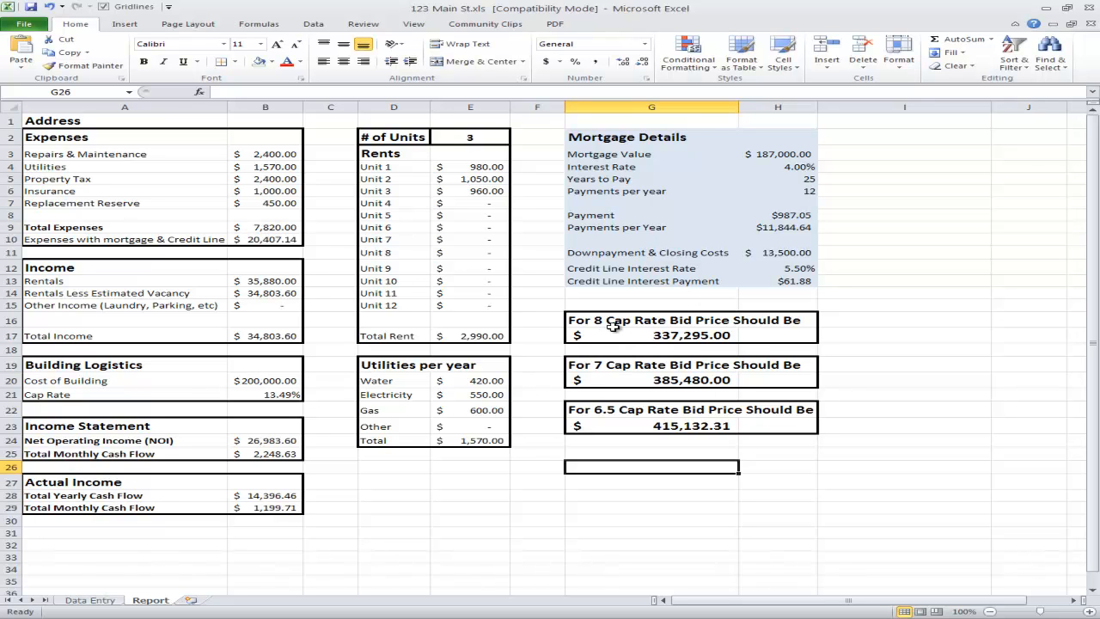
left_click(699, 338)
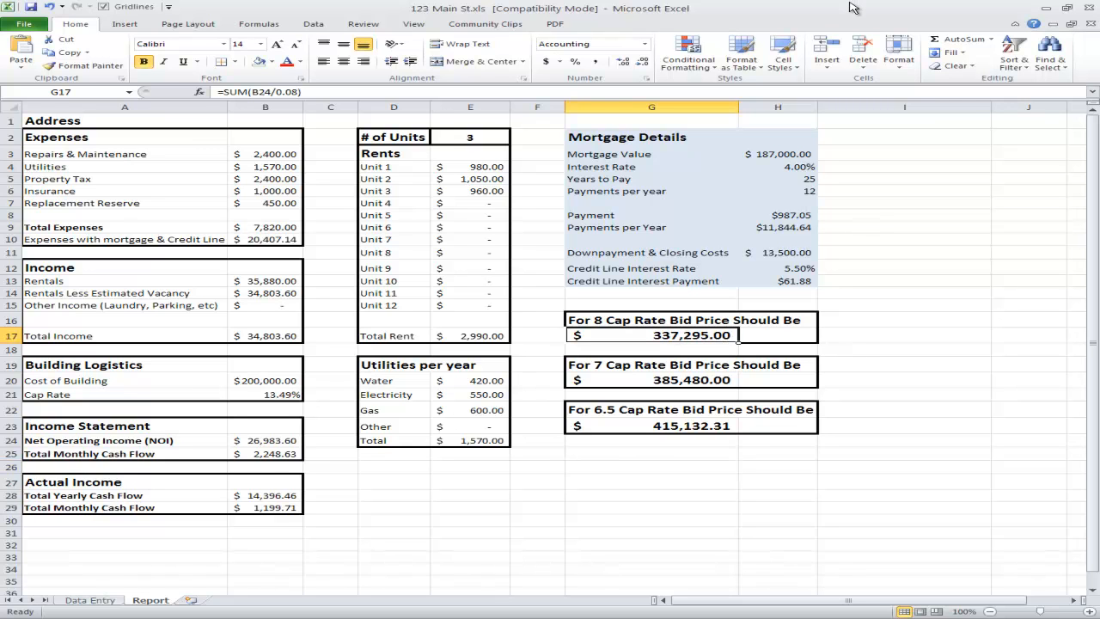